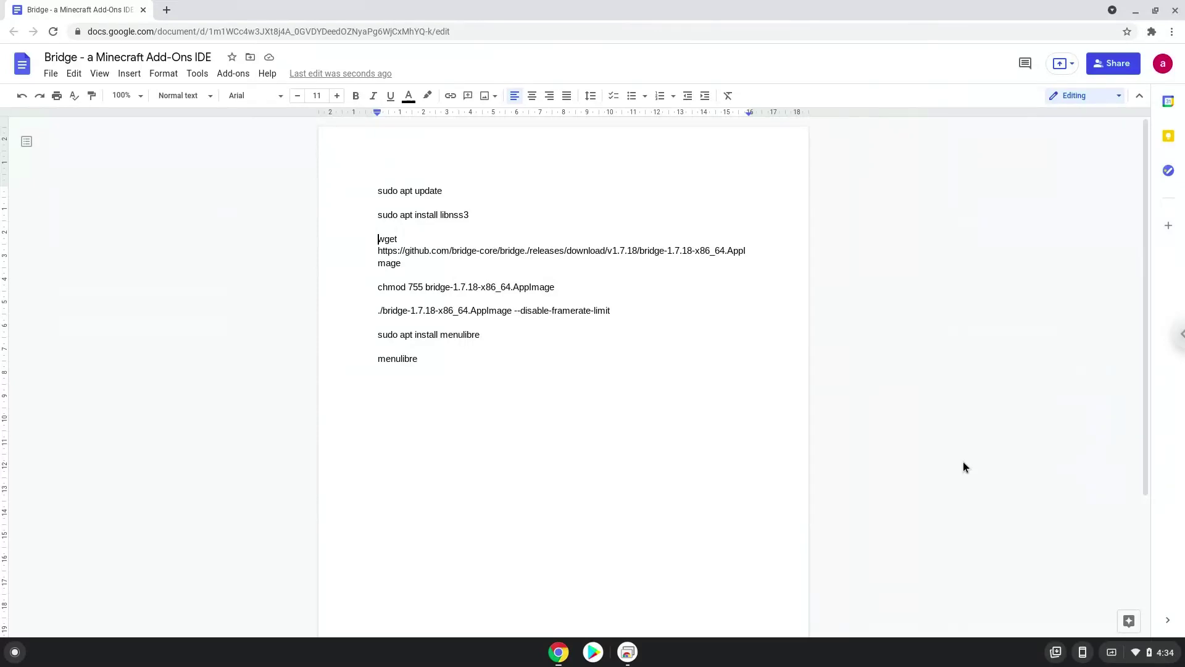
Step: Open ChromeOS Settings via quick settings and go to Advanced > Developers
{"action": "left_click", "coordinate": [1149, 652]}
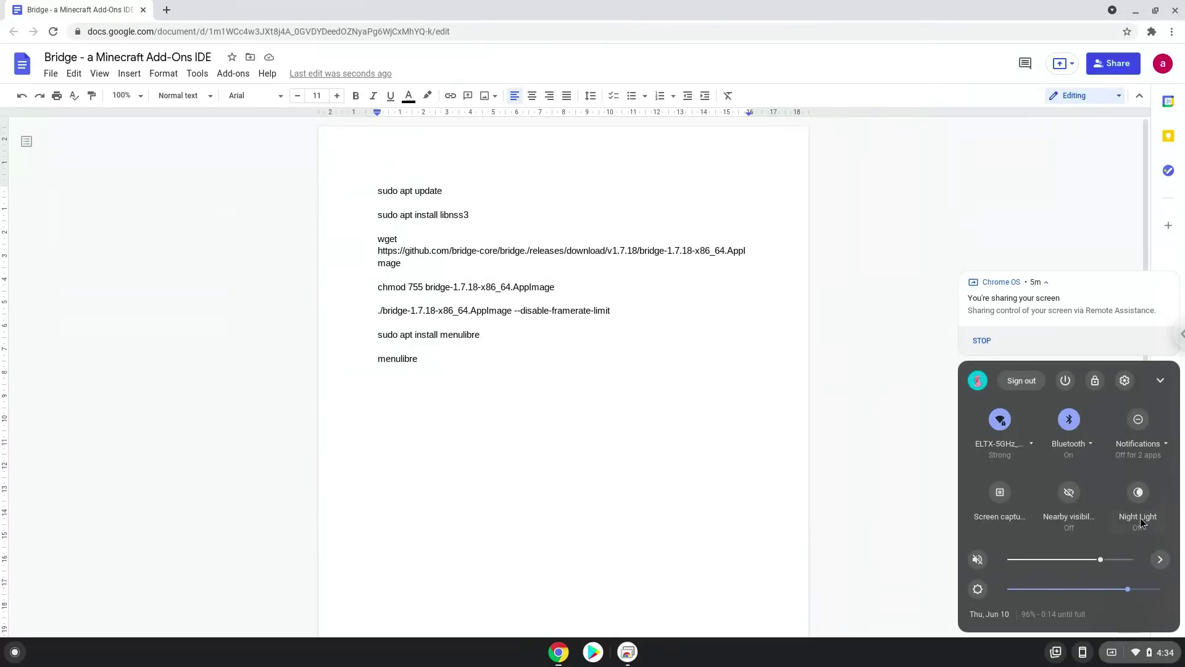
{"action": "left_click", "coordinate": [1125, 380]}
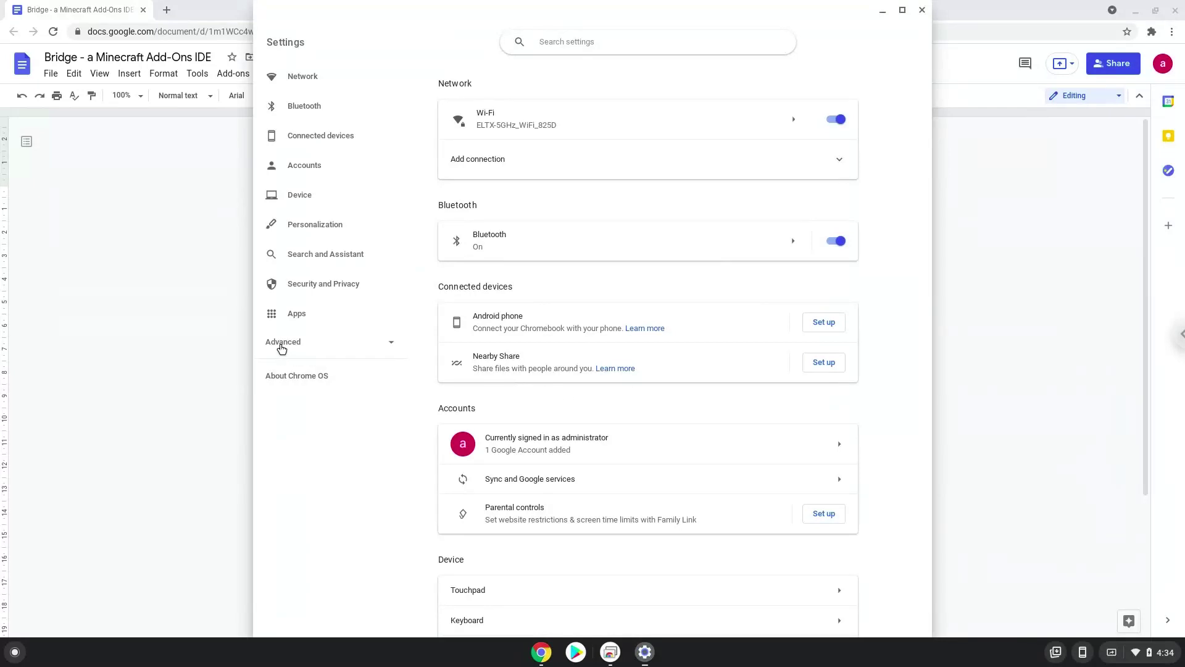
{"action": "left_click", "coordinate": [282, 344]}
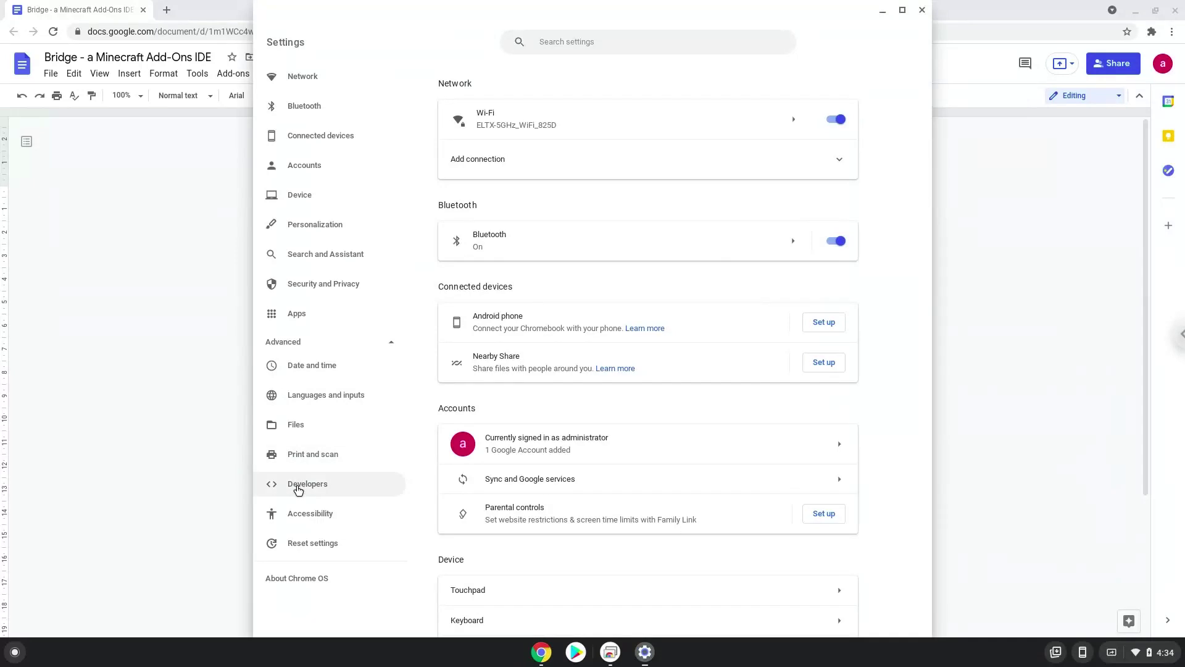
{"action": "left_click", "coordinate": [298, 490]}
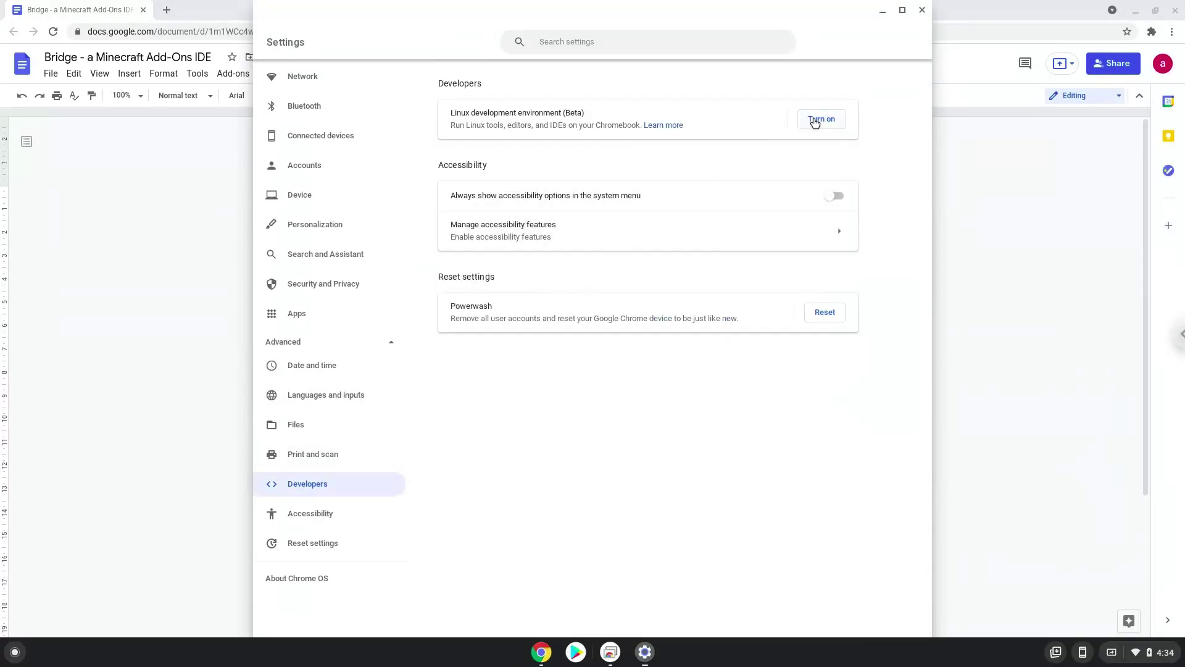
Step: Turn on the Linux development environment with the recommended 7.5 GB disk, then close the terminal it opens
{"action": "left_click", "coordinate": [815, 123]}
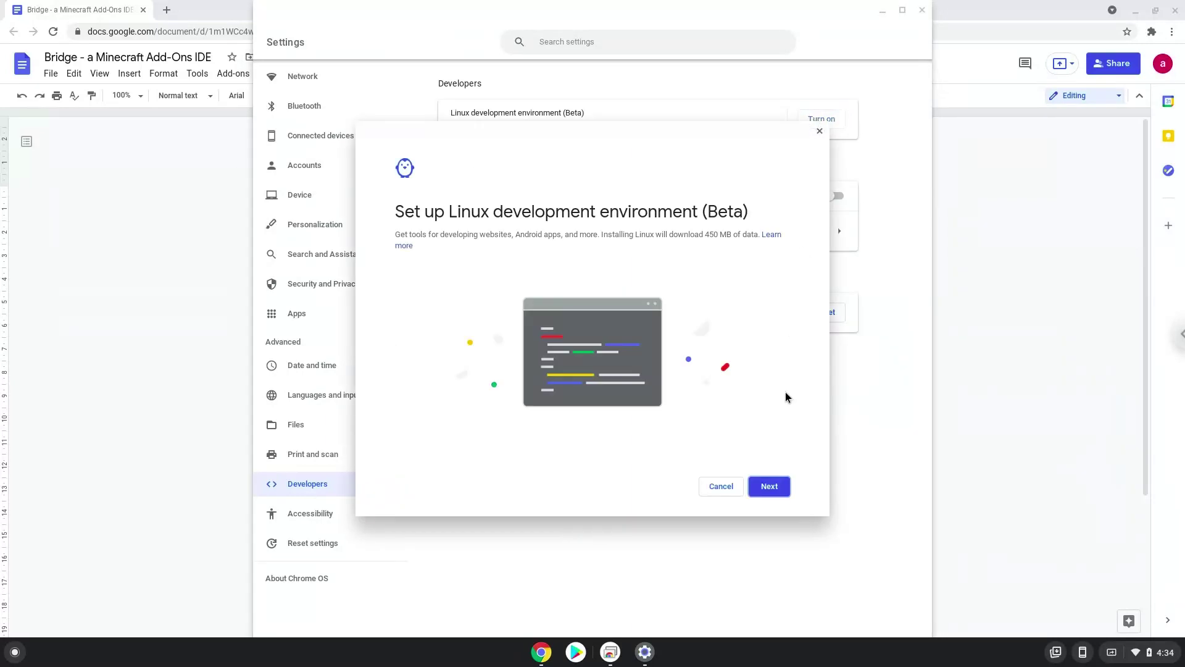
{"action": "left_click", "coordinate": [778, 484]}
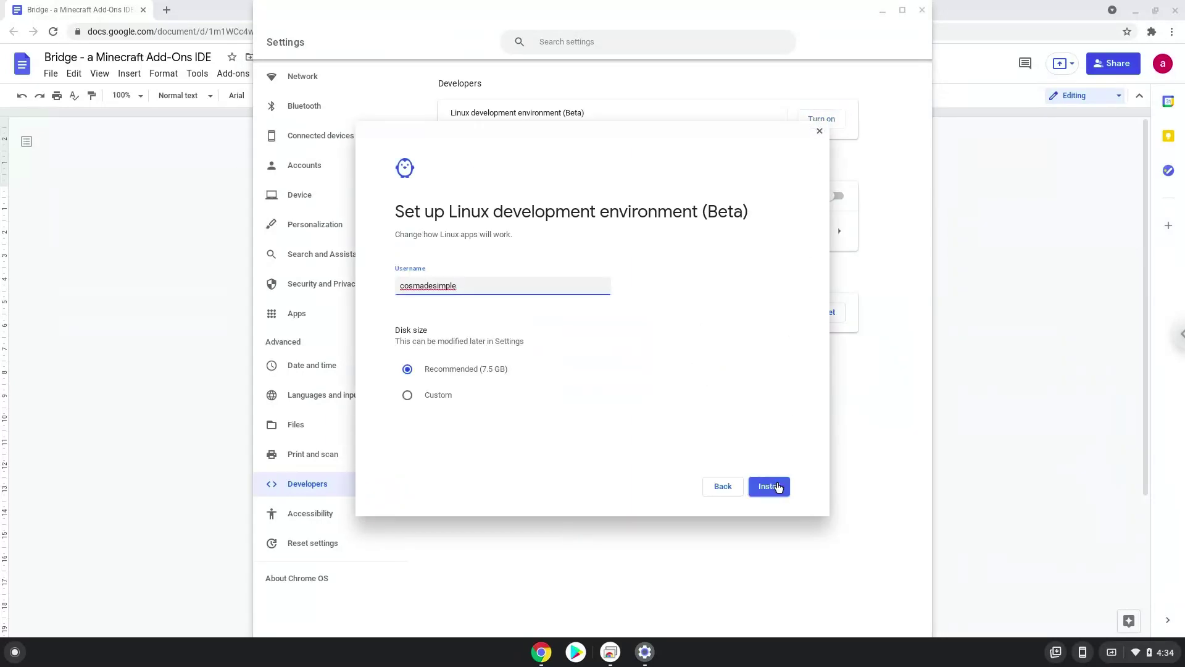
{"action": "left_click", "coordinate": [778, 487]}
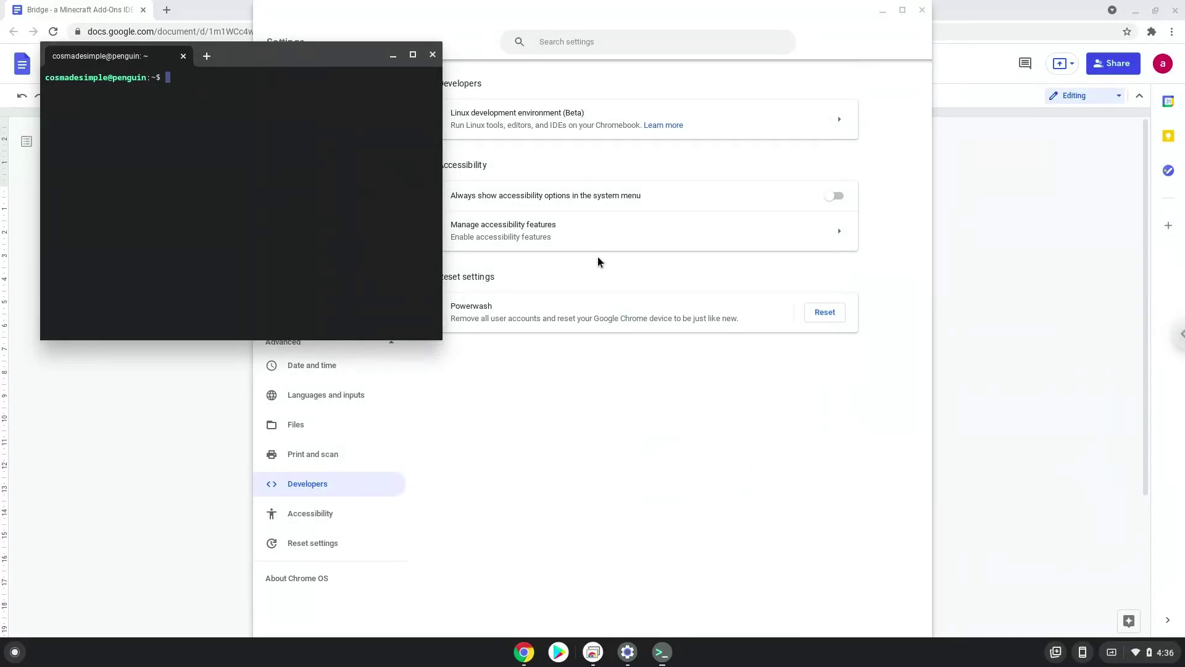
{"action": "left_click", "coordinate": [433, 55]}
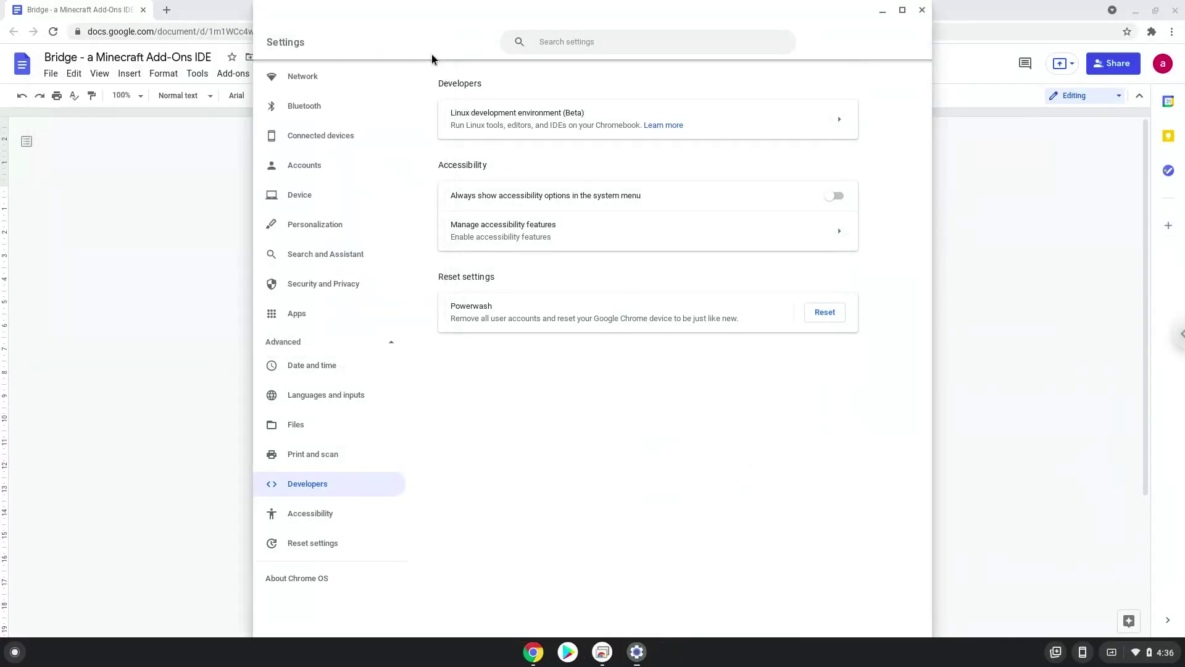
Step: Close Settings and copy the 'sudo apt update' line from the Google Doc
{"action": "left_click", "coordinate": [922, 11]}
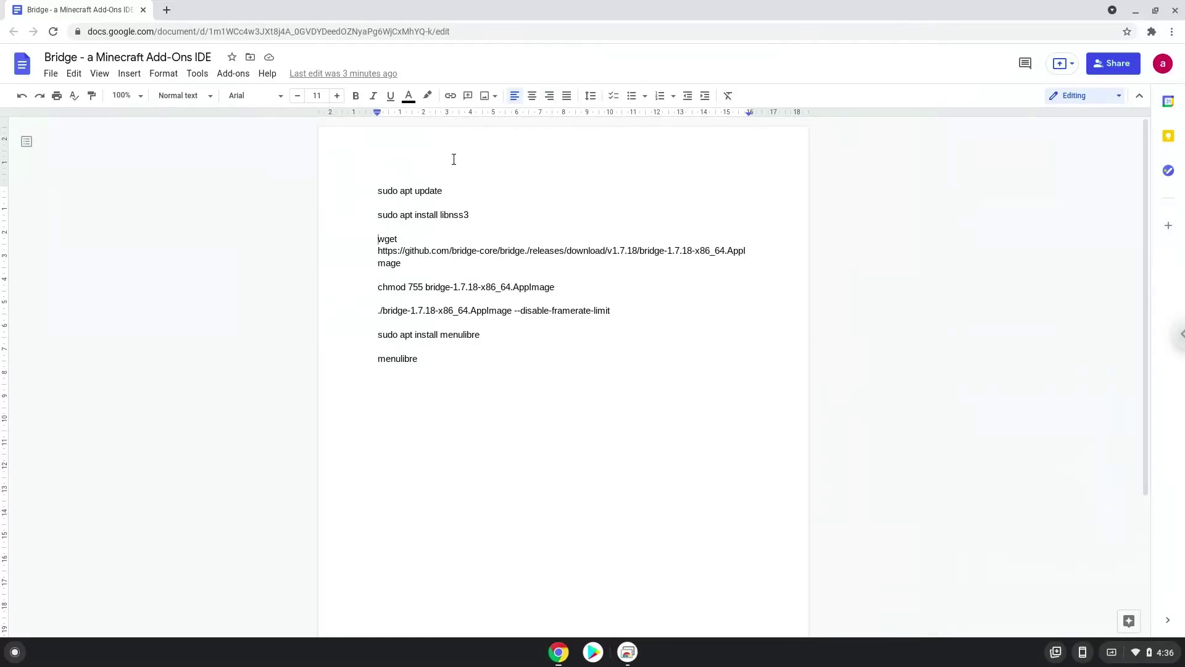
{"action": "double_click", "coordinate": [404, 187]}
{"action": "triple_click", "coordinate": [404, 187]}
{"action": "right_click", "coordinate": [405, 187]}
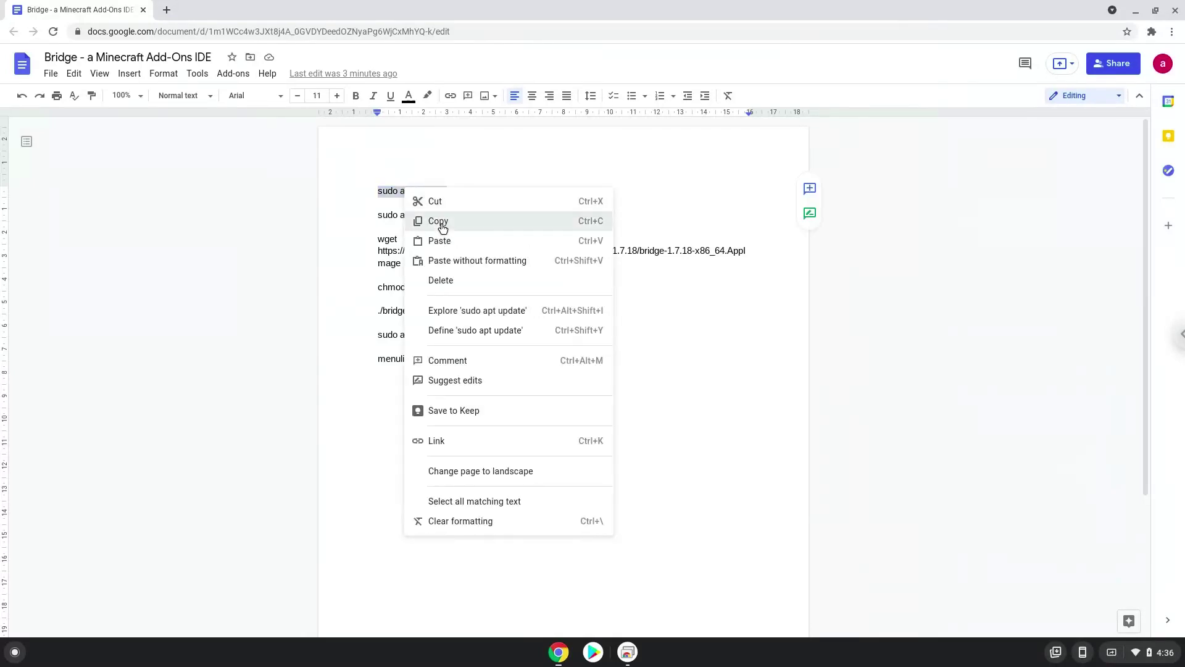
{"action": "left_click", "coordinate": [442, 225]}
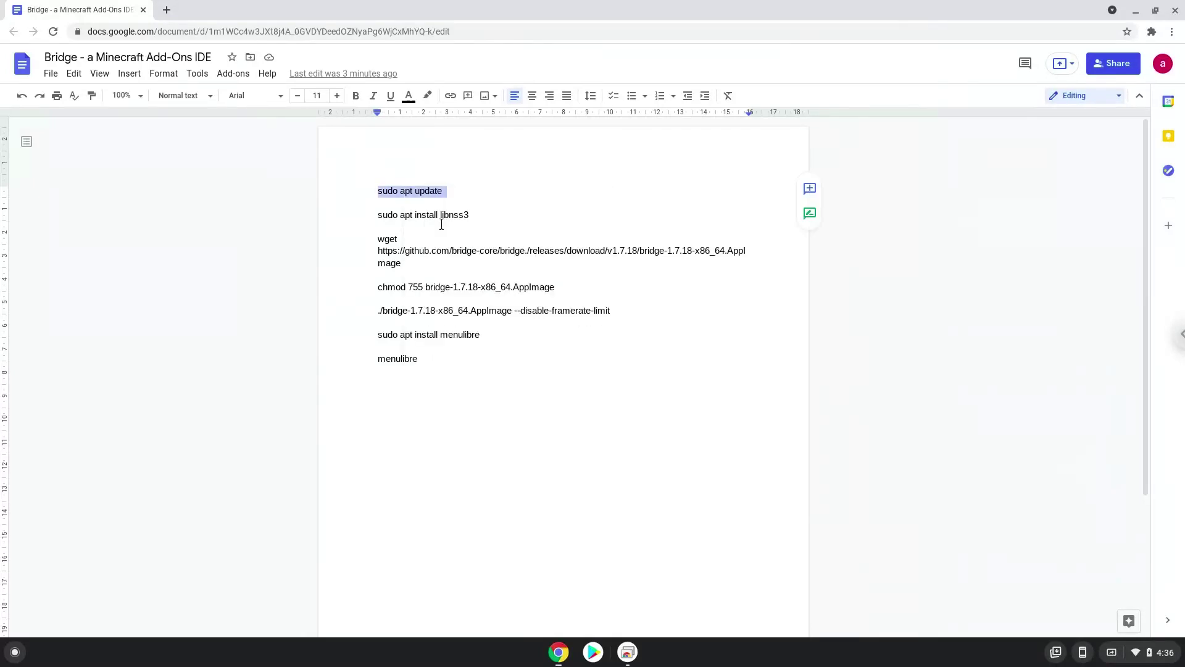
Step: Launch the Linux Terminal by searching 'ter' in the Launcher
{"action": "left_click", "coordinate": [15, 652]}
{"action": "type", "text": "ter"}
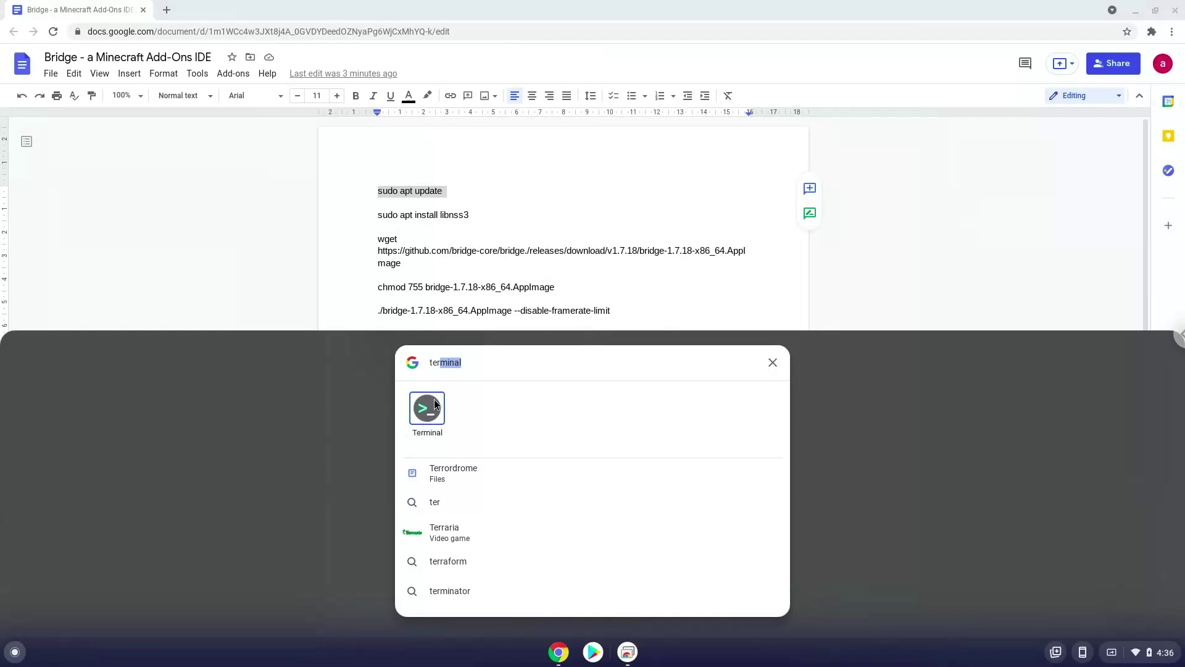
{"action": "left_click", "coordinate": [435, 405]}
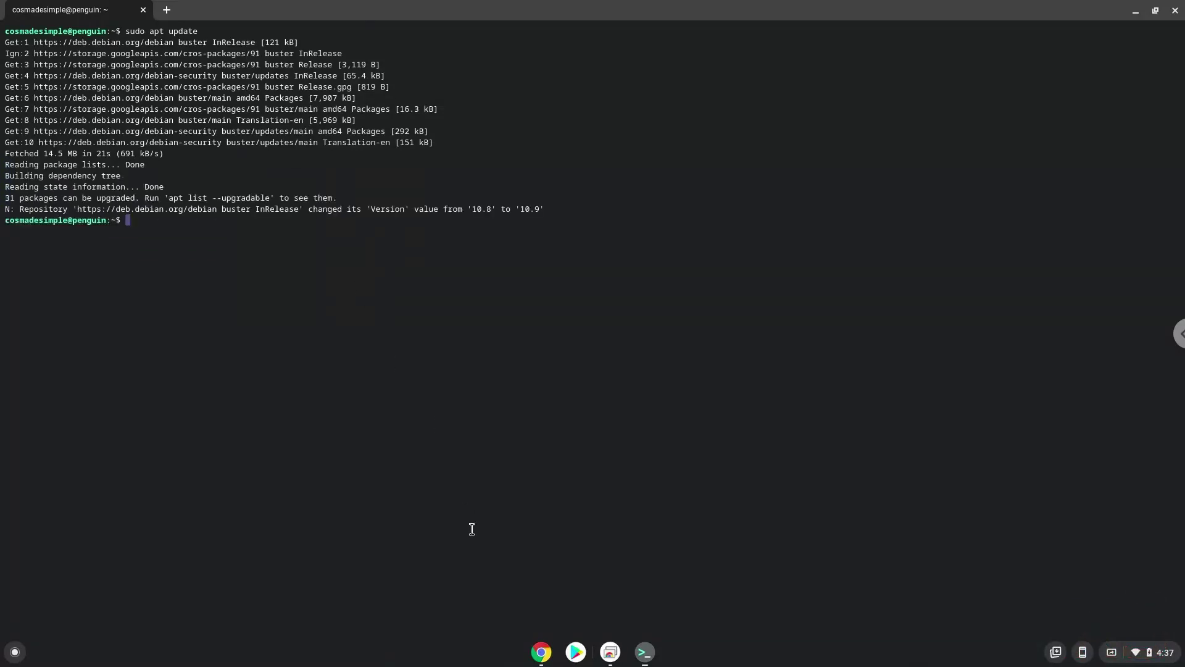
Step: Copy the 'sudo apt install libnss3' line from the Google Doc
{"action": "left_click", "coordinate": [540, 653]}
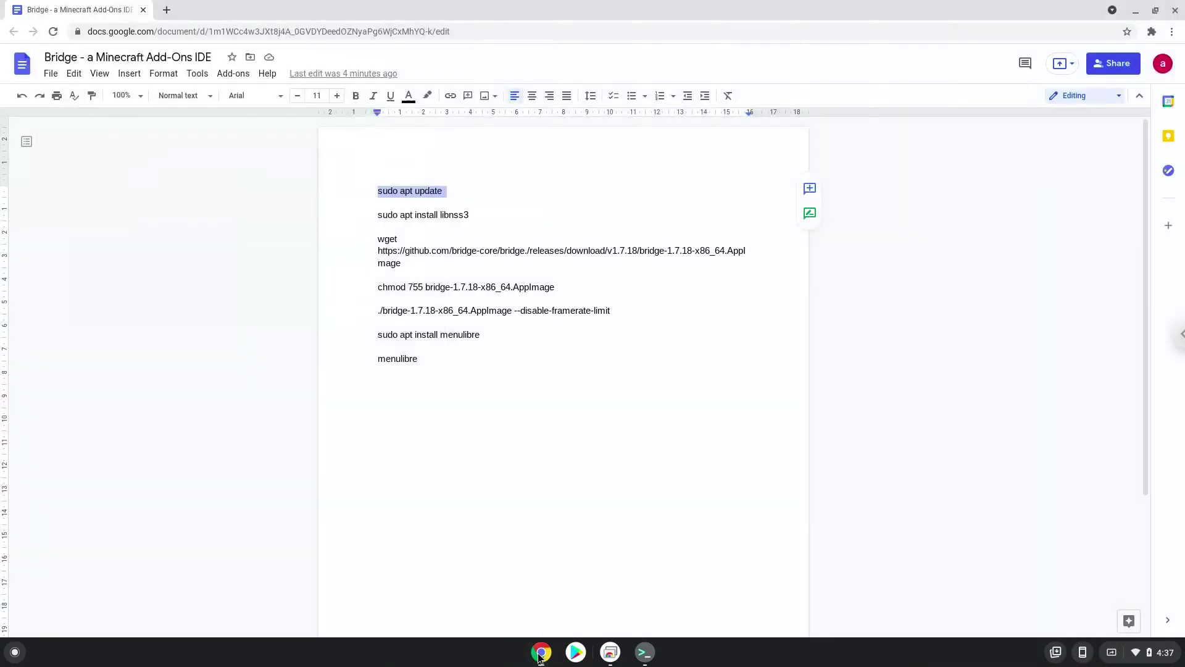
{"action": "triple_click", "coordinate": [384, 216]}
{"action": "right_click", "coordinate": [384, 216]}
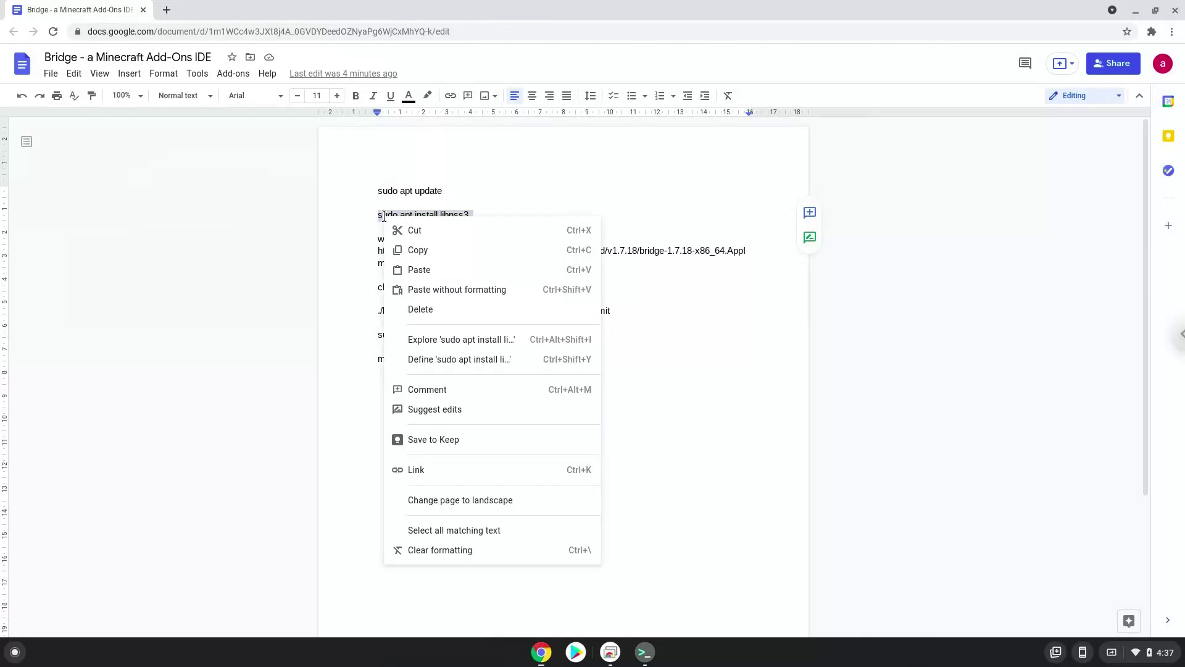
{"action": "left_click", "coordinate": [419, 251]}
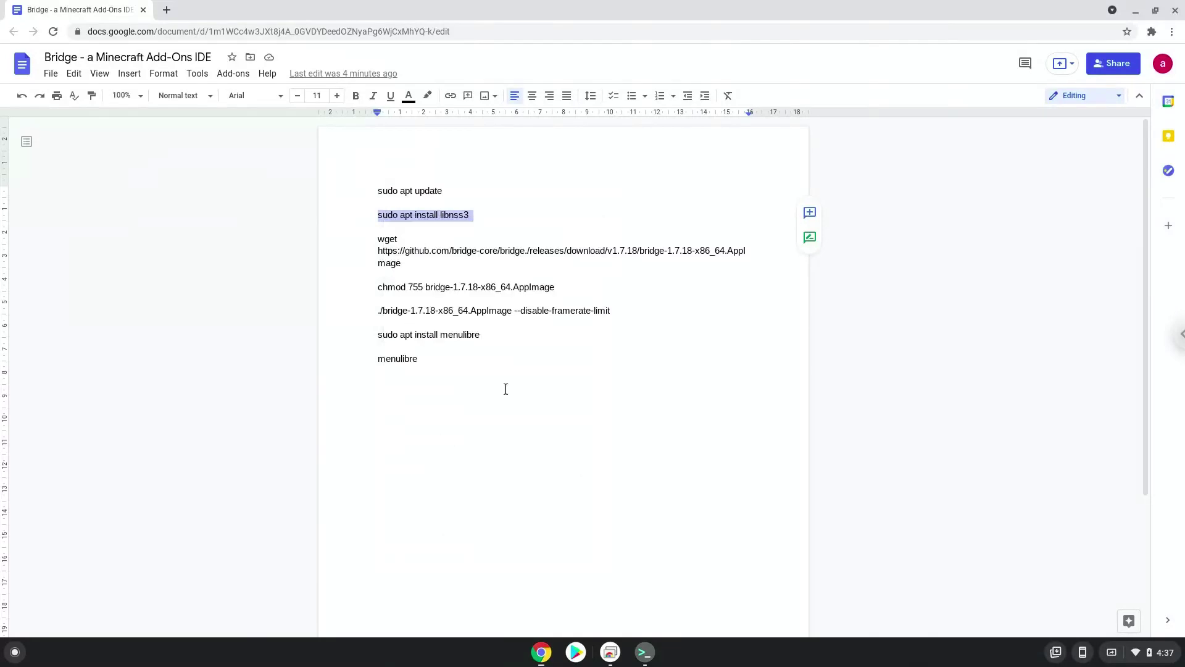
Step: Run the libnss3 install in Terminal, confirming installation of libnss3 and libnspr4
{"action": "left_click", "coordinate": [644, 653]}
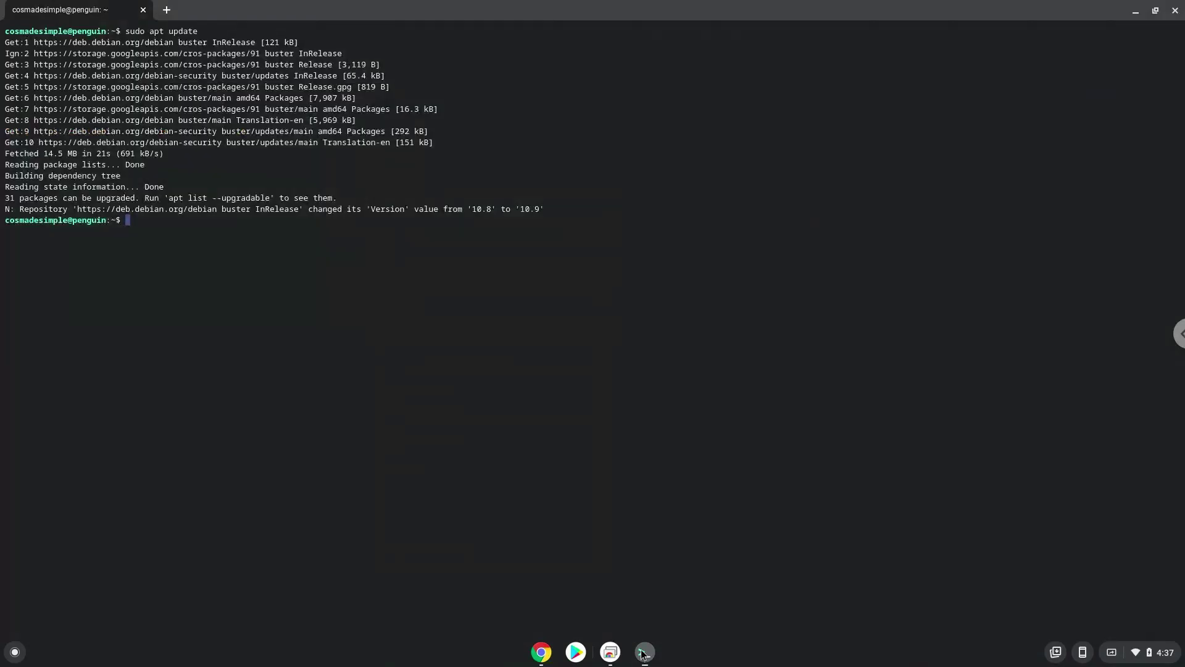
{"action": "key", "text": "ctrl+shift+v"}
{"action": "key", "text": "Return"}
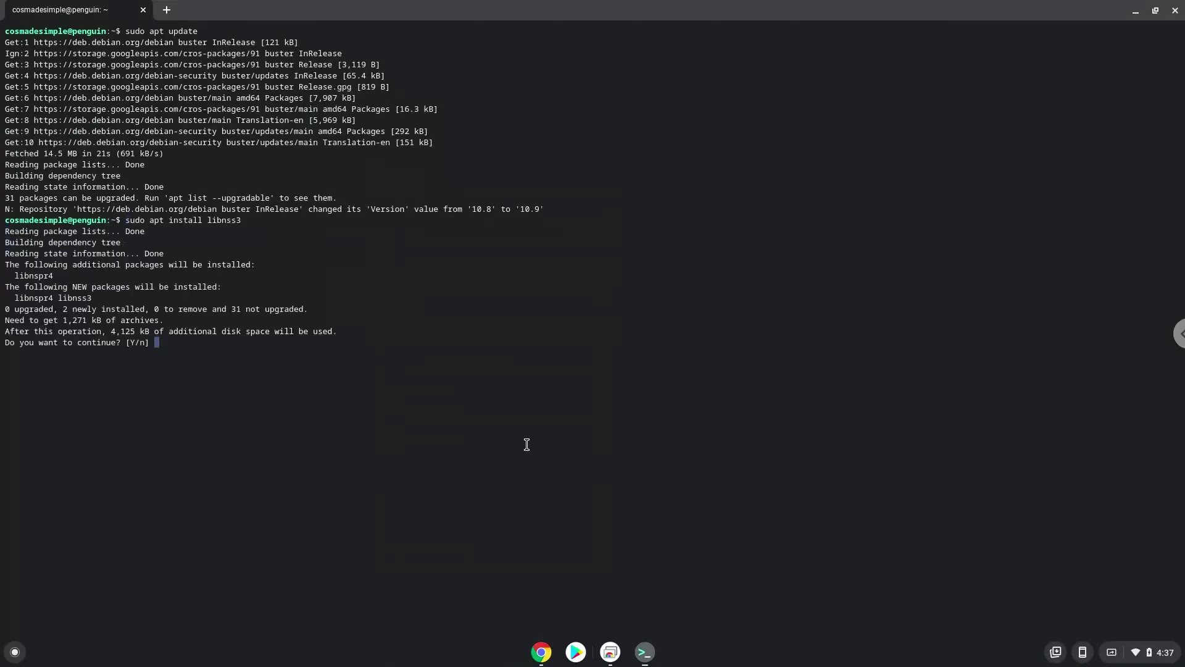
{"action": "key", "text": "Return"}
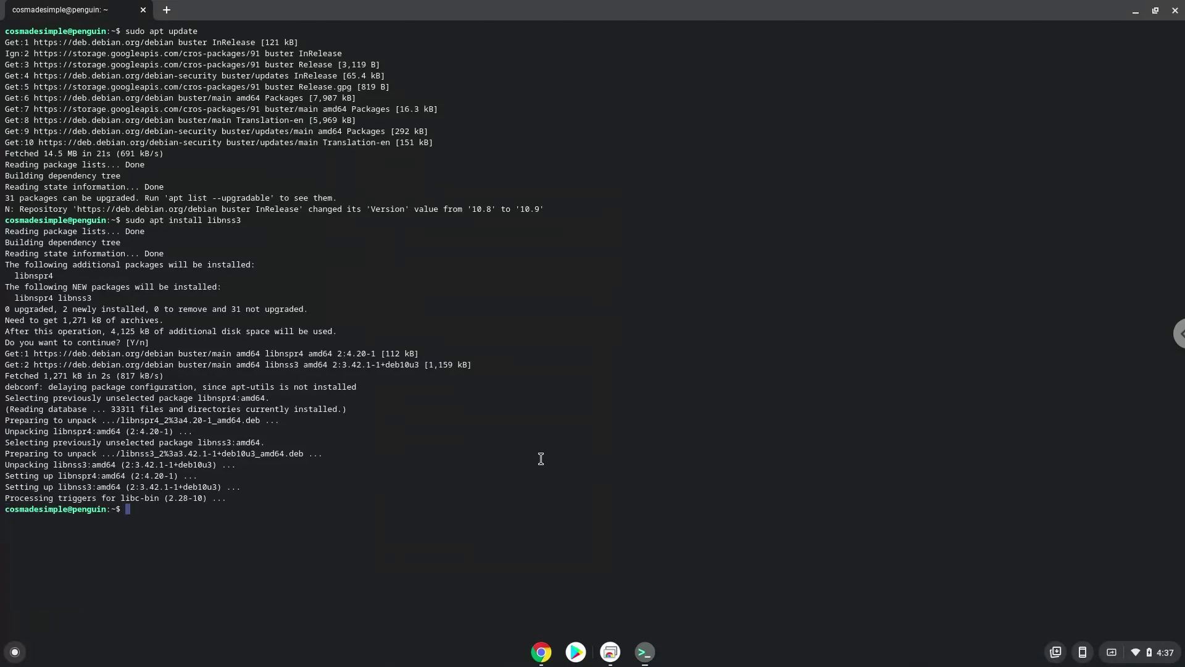
Step: Copy the wget line from the notes and run it in Terminal, saving the 104M bridge-1.7.18-x86_64.AppImage
{"action": "left_click", "coordinate": [541, 652]}
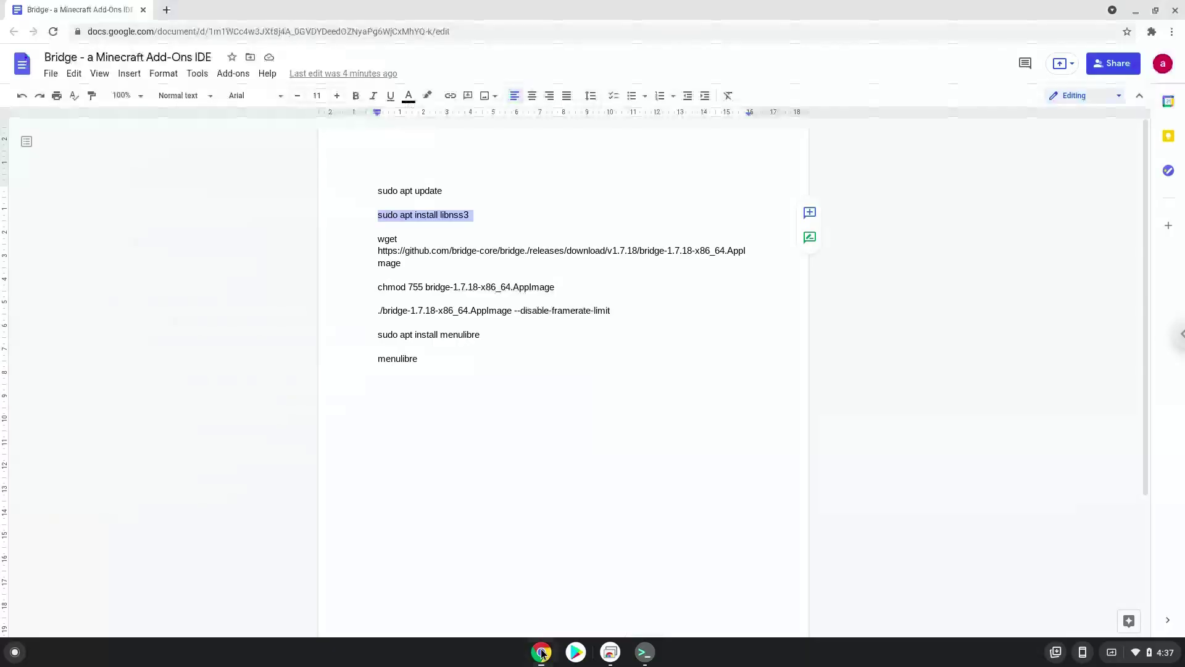
{"action": "triple_click", "coordinate": [428, 251]}
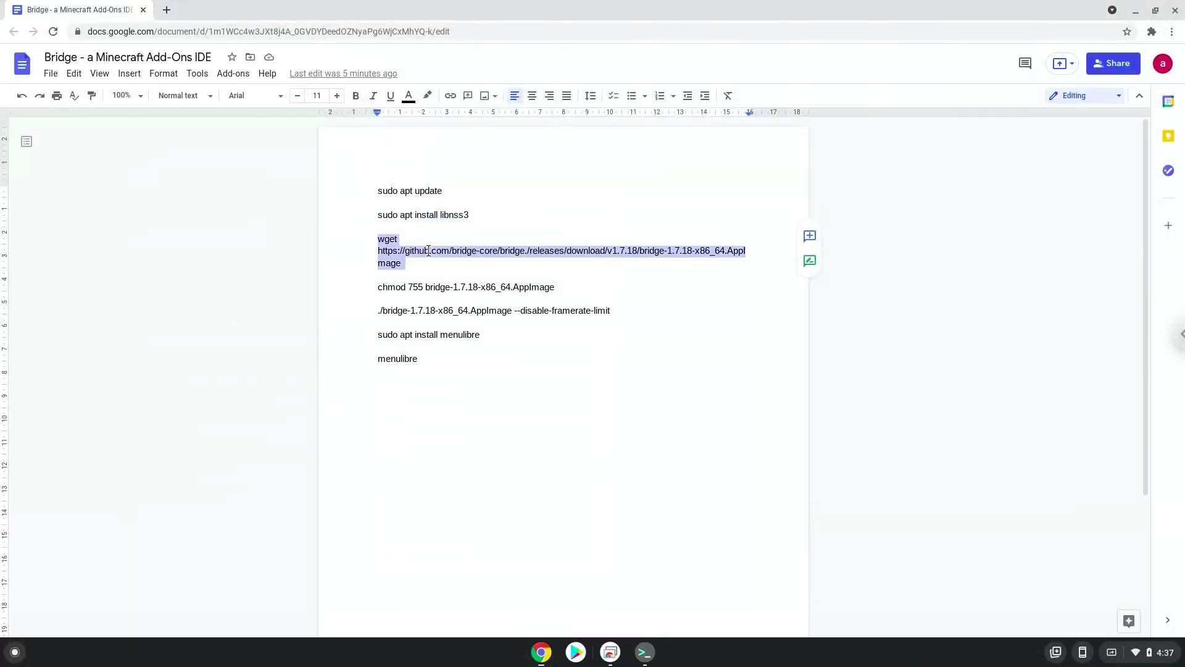
{"action": "right_click", "coordinate": [428, 251]}
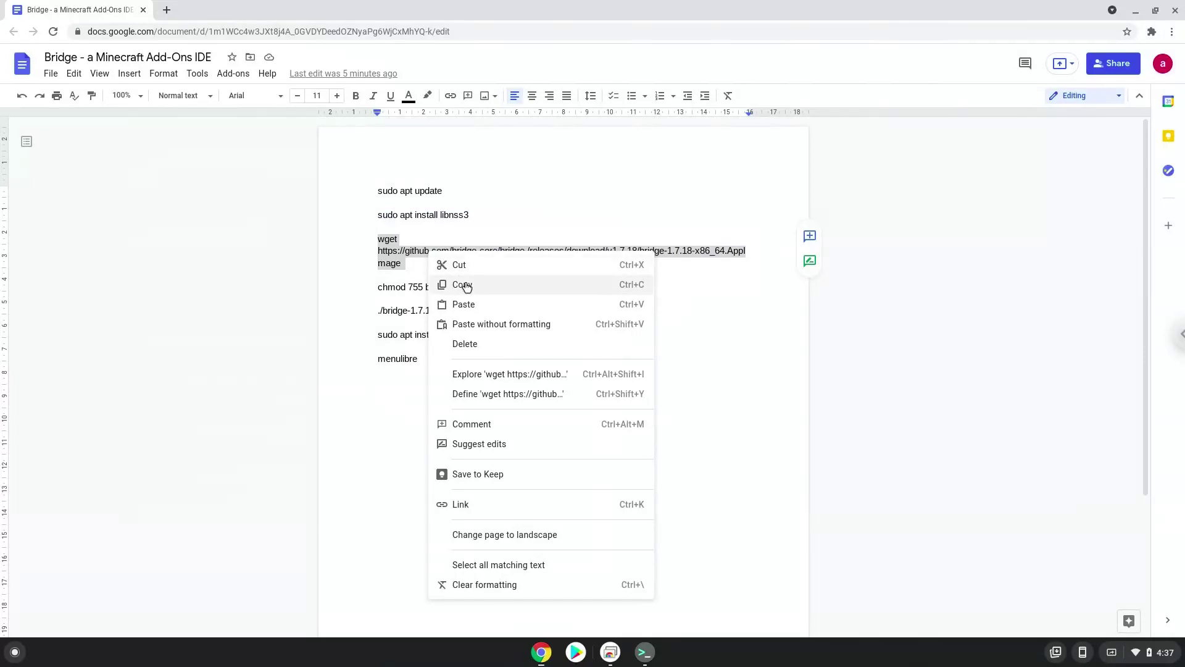
{"action": "left_click", "coordinate": [466, 286]}
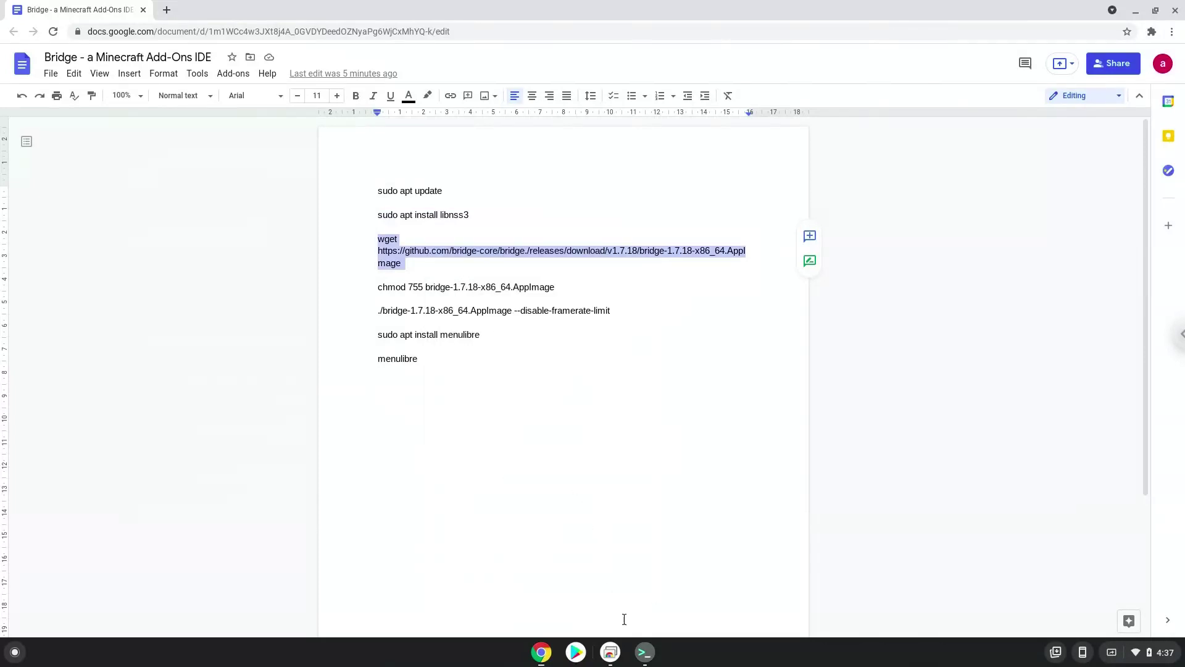
{"action": "left_click", "coordinate": [644, 652]}
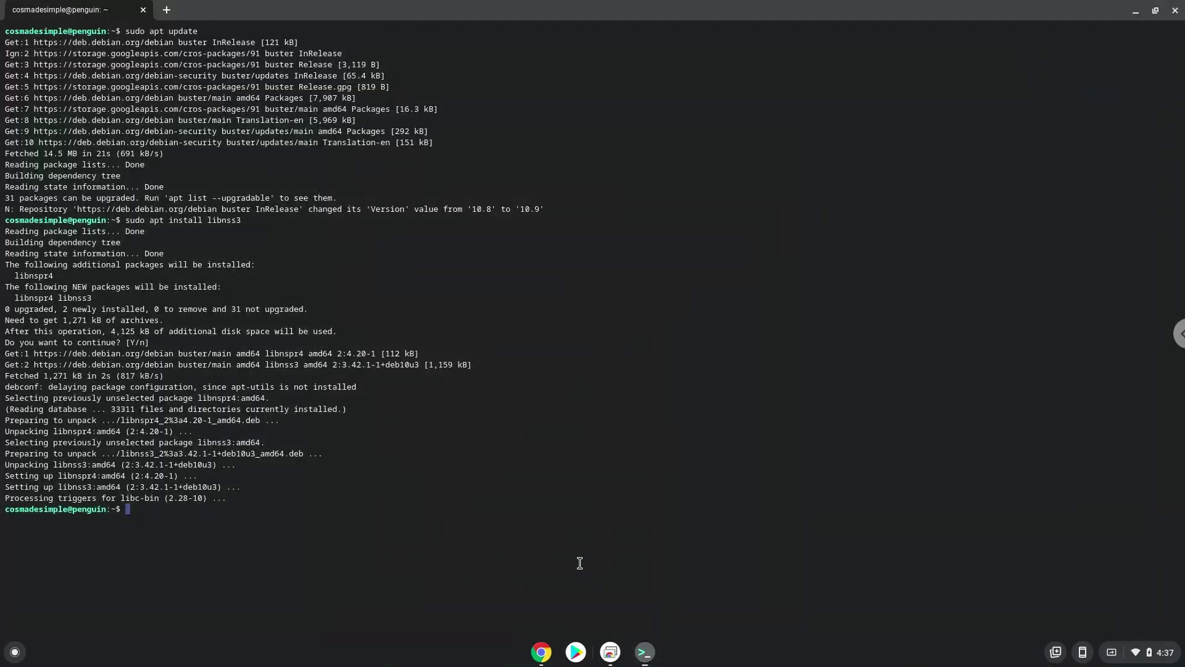
{"action": "key", "text": "ctrl+shift+v"}
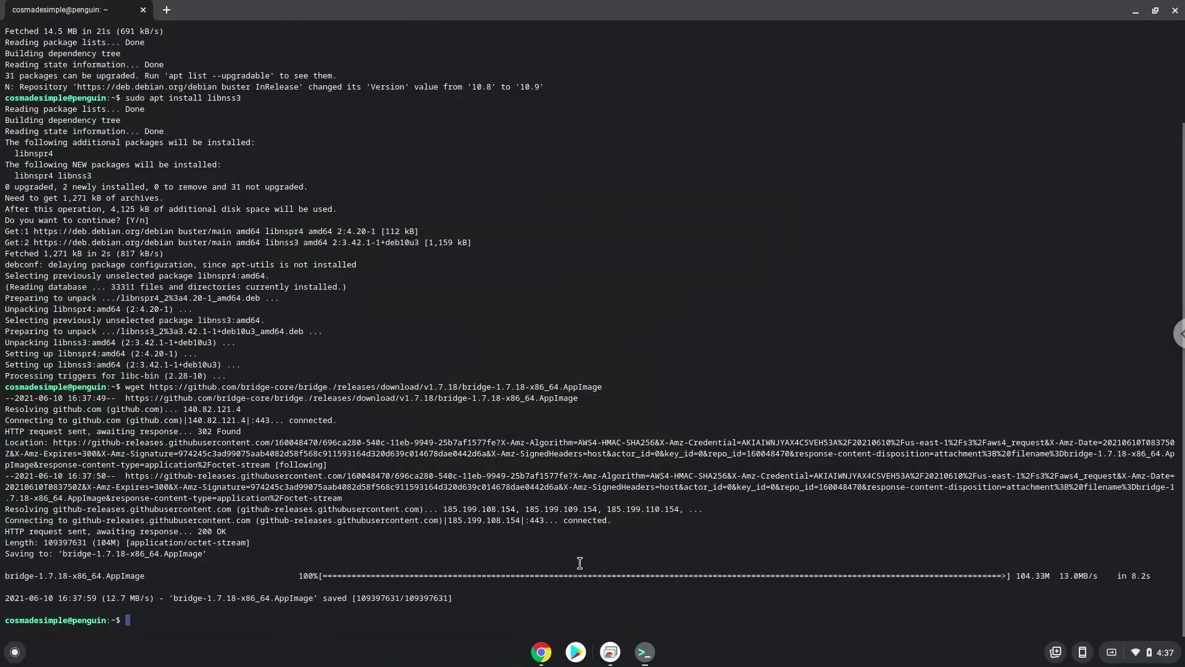
Step: Run 'chmod 755 bridge-1.7.18-x86_64.AppImage' in Terminal, copied from the notes
{"action": "left_click", "coordinate": [542, 653]}
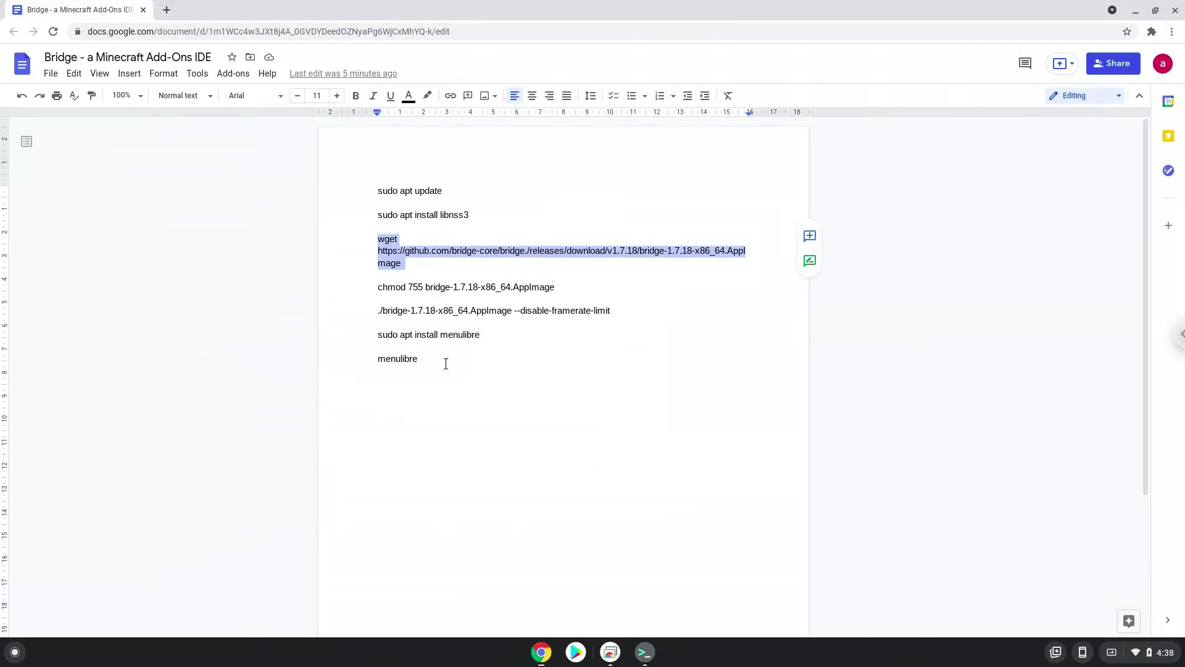
{"action": "triple_click", "coordinate": [420, 288]}
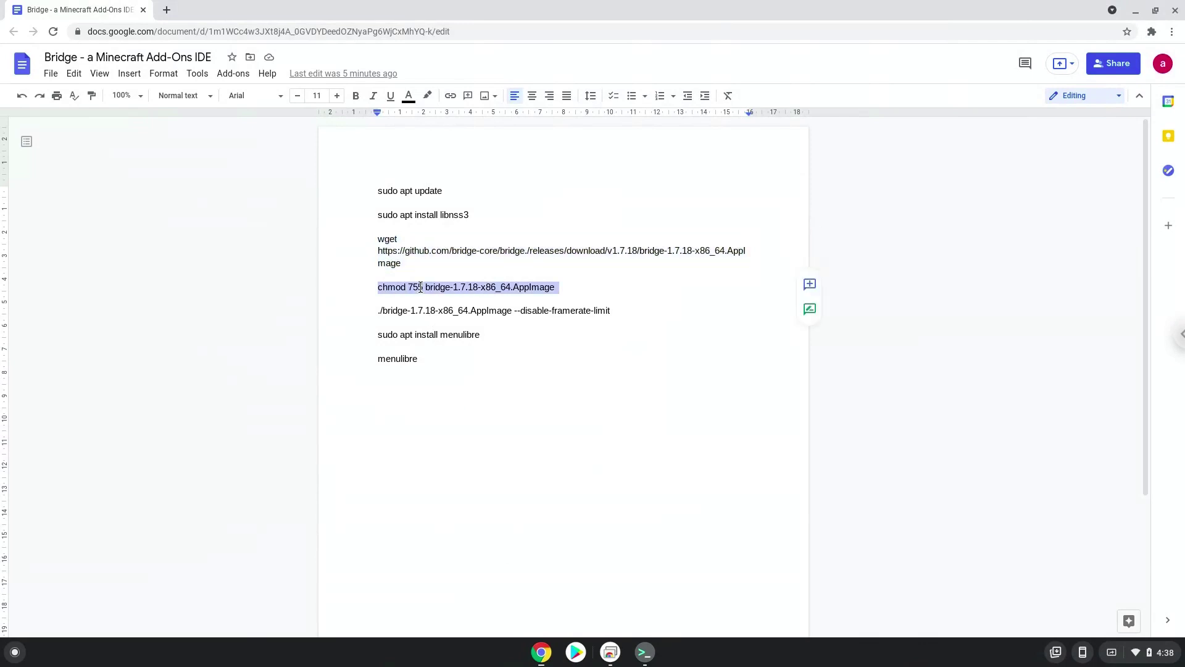
{"action": "right_click", "coordinate": [421, 288]}
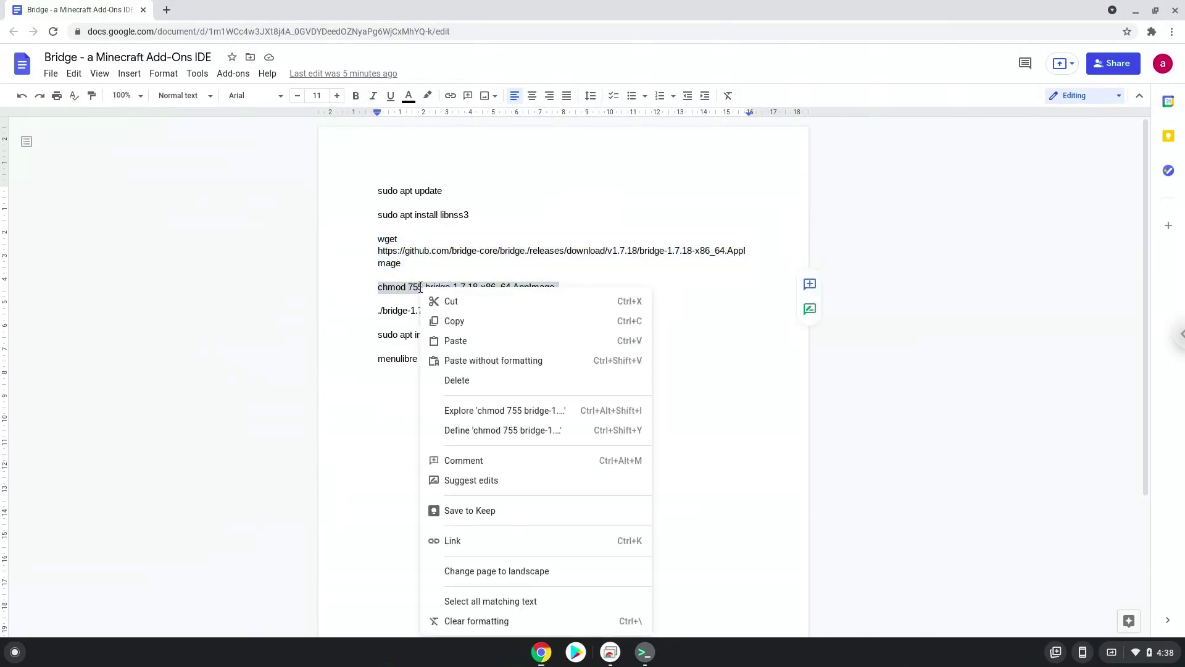
{"action": "left_click", "coordinate": [454, 321]}
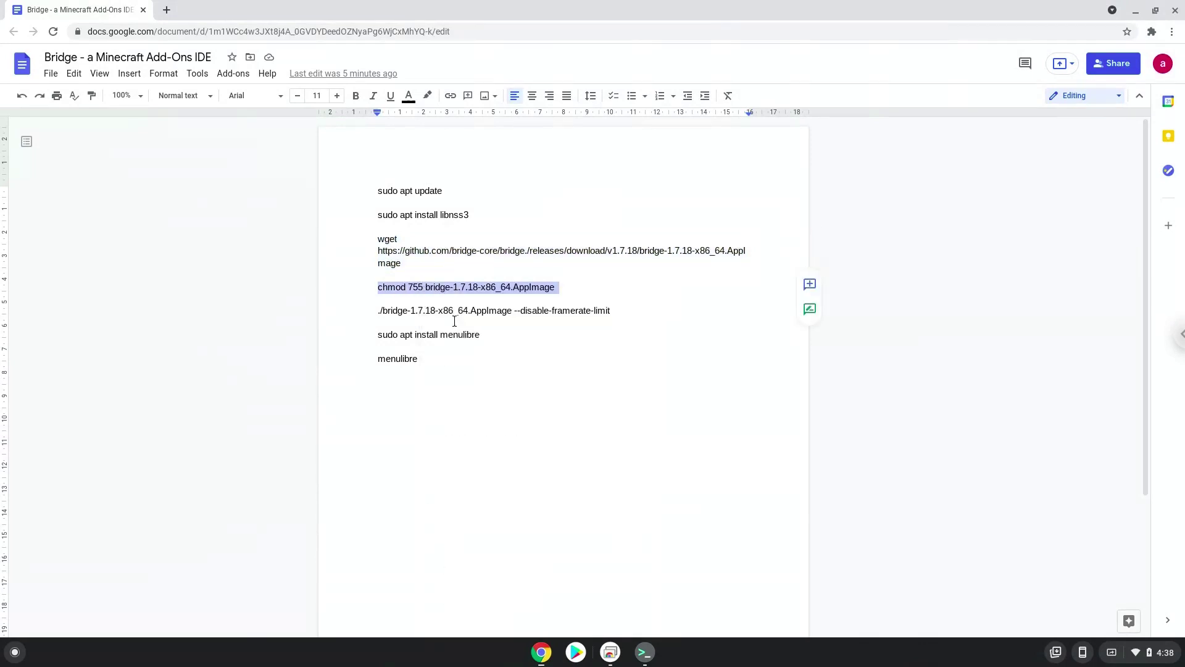
{"action": "left_click", "coordinate": [645, 653]}
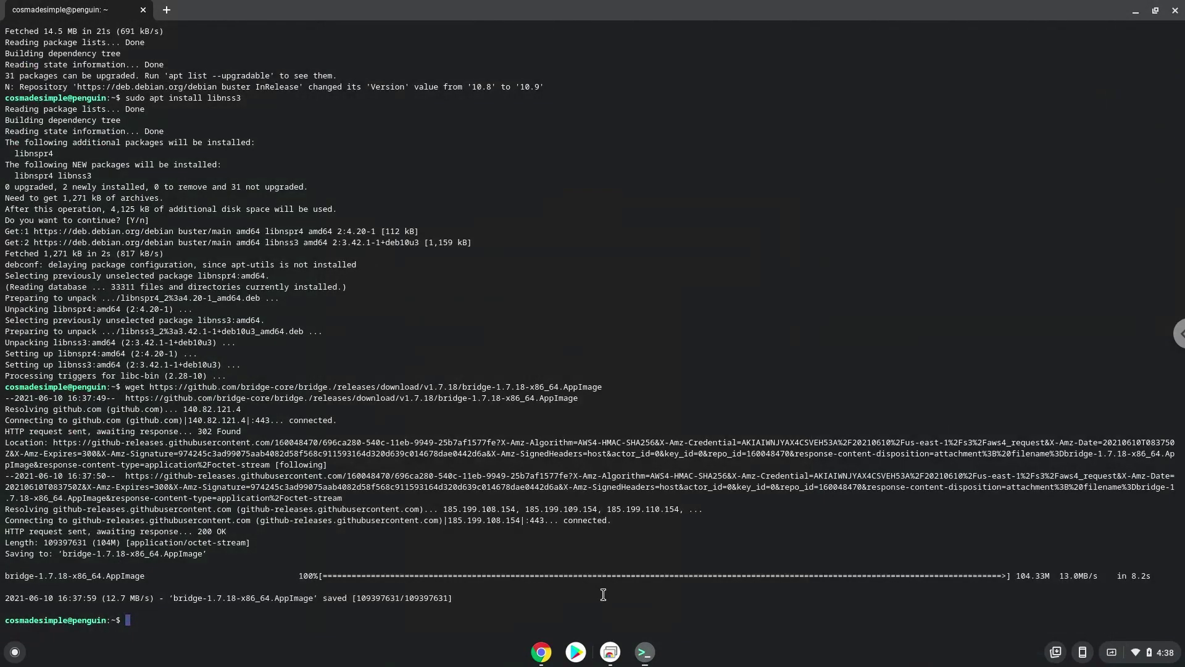
{"action": "key", "text": "ctrl+shift+v"}
{"action": "key", "text": "Return"}
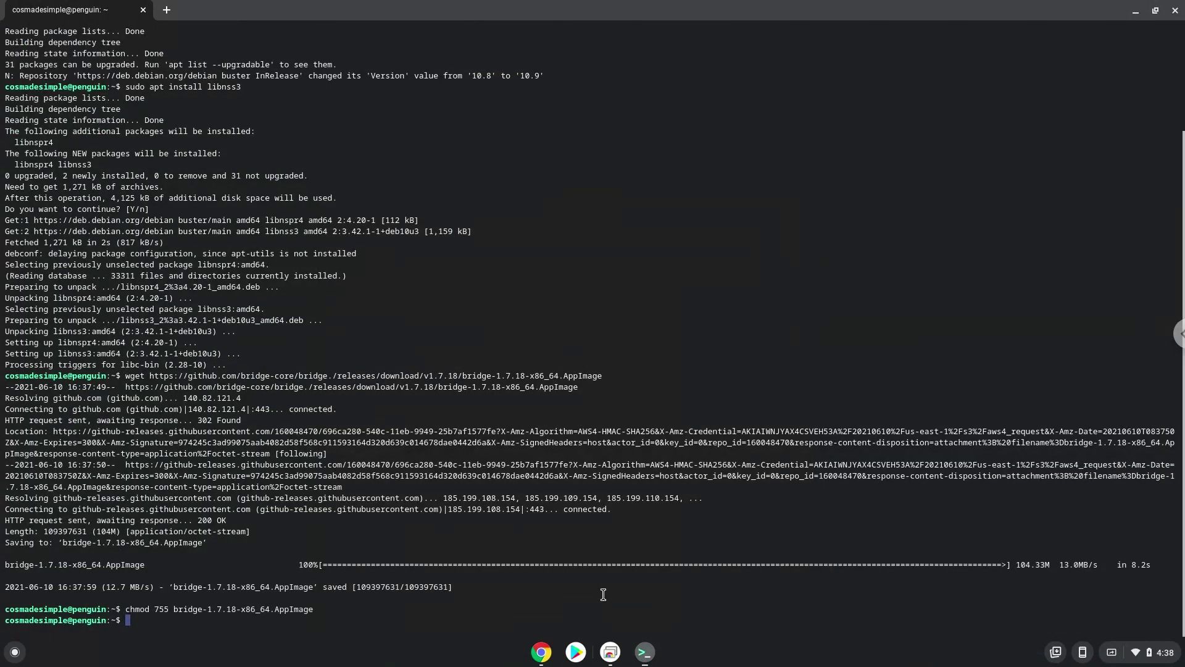
Step: Copy the './bridge' launch command line from the notes document
{"action": "left_click", "coordinate": [541, 653]}
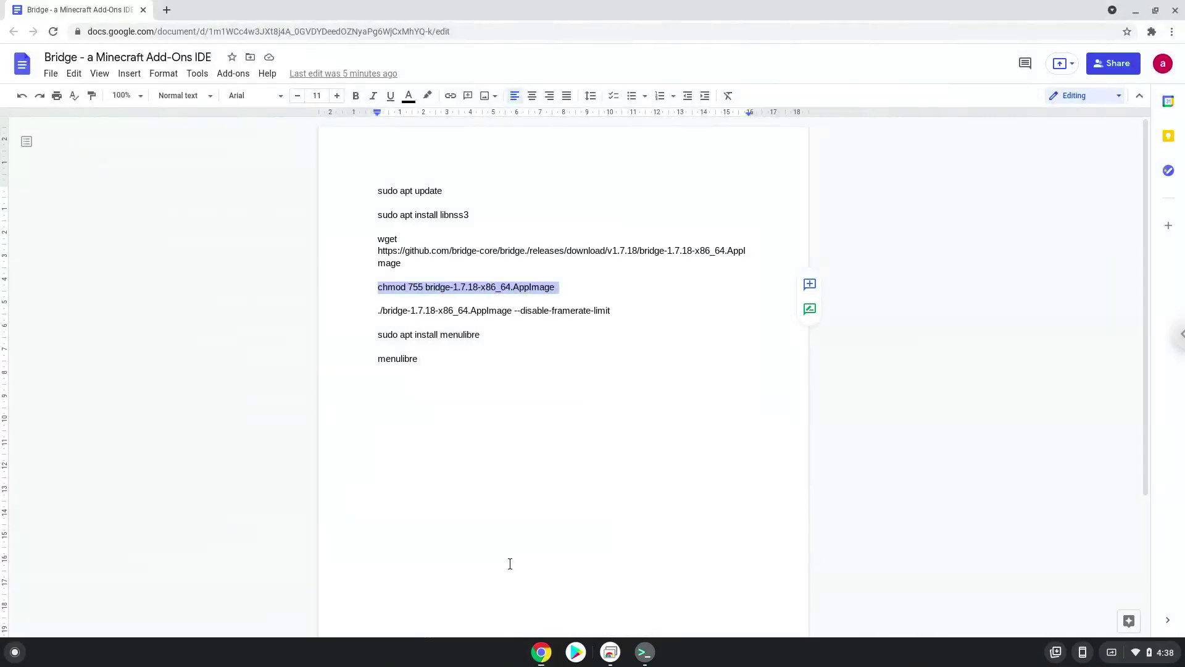
{"action": "triple_click", "coordinate": [401, 310]}
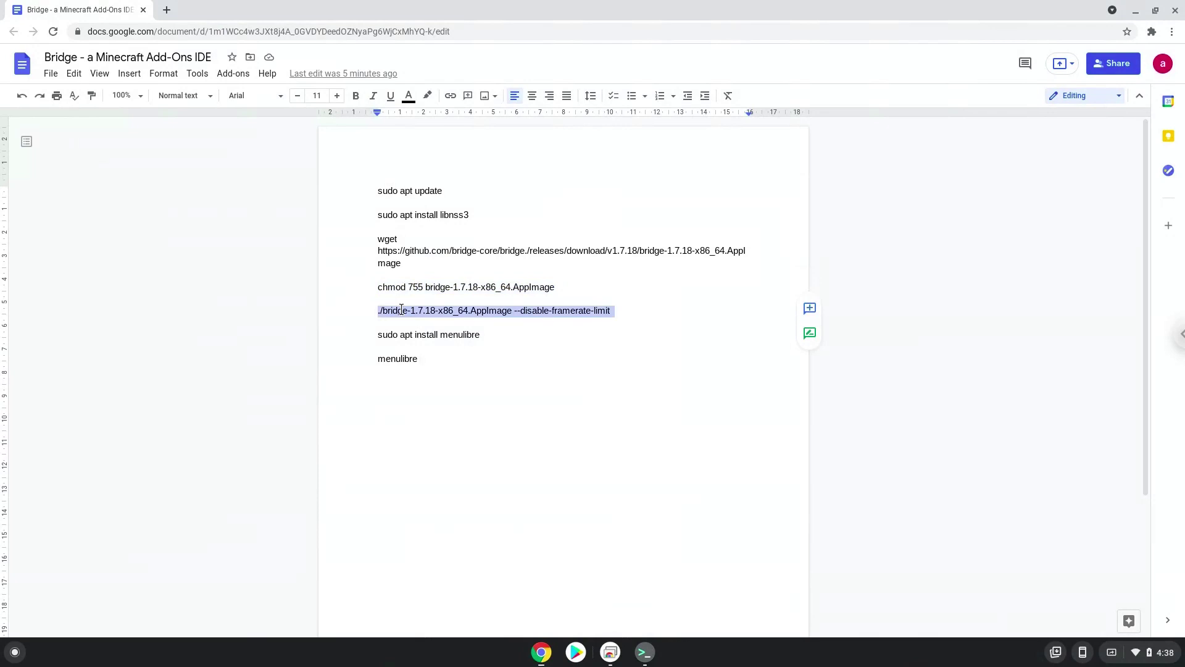
{"action": "right_click", "coordinate": [401, 310]}
{"action": "left_click", "coordinate": [430, 323]}
Step: Run './bridge-1.7.18-x86_64.AppImage --disable-framerate-limit' in Terminal, then close Bridge's welcome window
{"action": "left_click", "coordinate": [645, 652]}
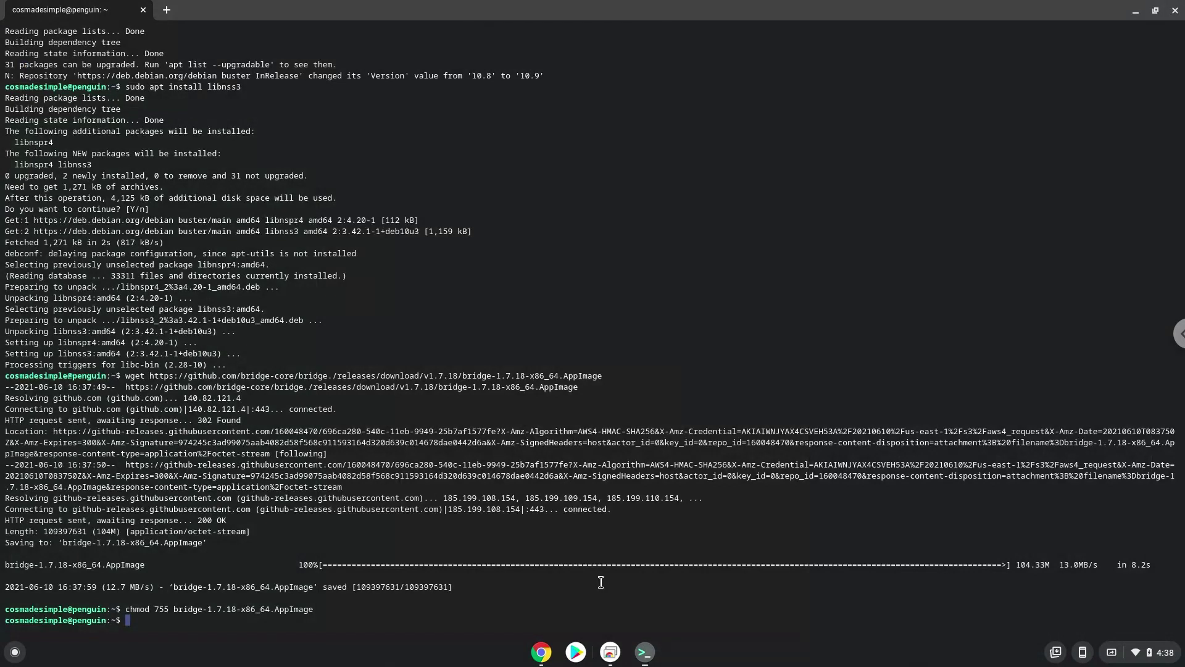
{"action": "key", "text": "ctrl+shift+v"}
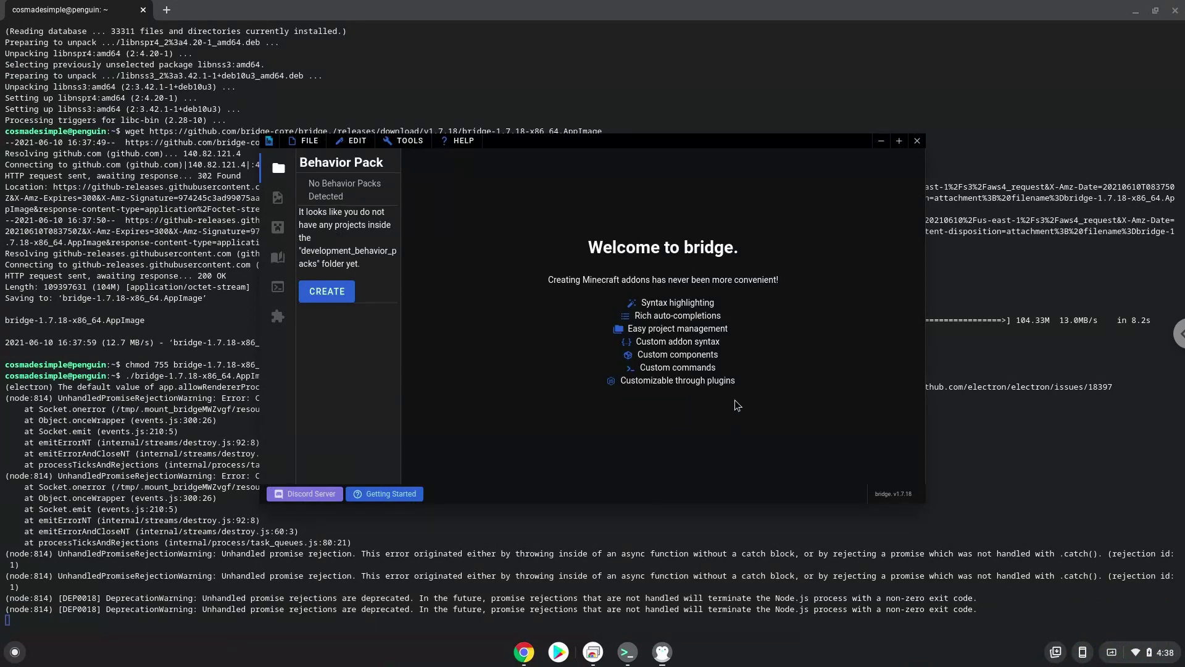
{"action": "left_click", "coordinate": [916, 140]}
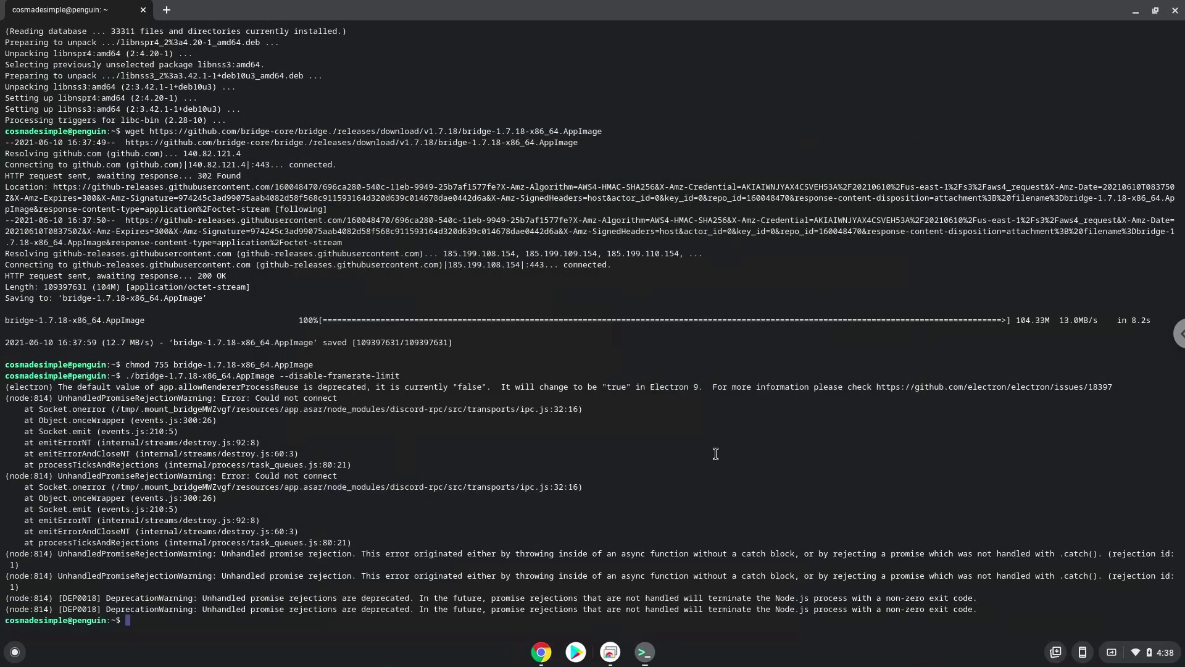
Step: Copy the 'sudo apt install menulibre' line from the notes document
{"action": "left_click", "coordinate": [555, 652]}
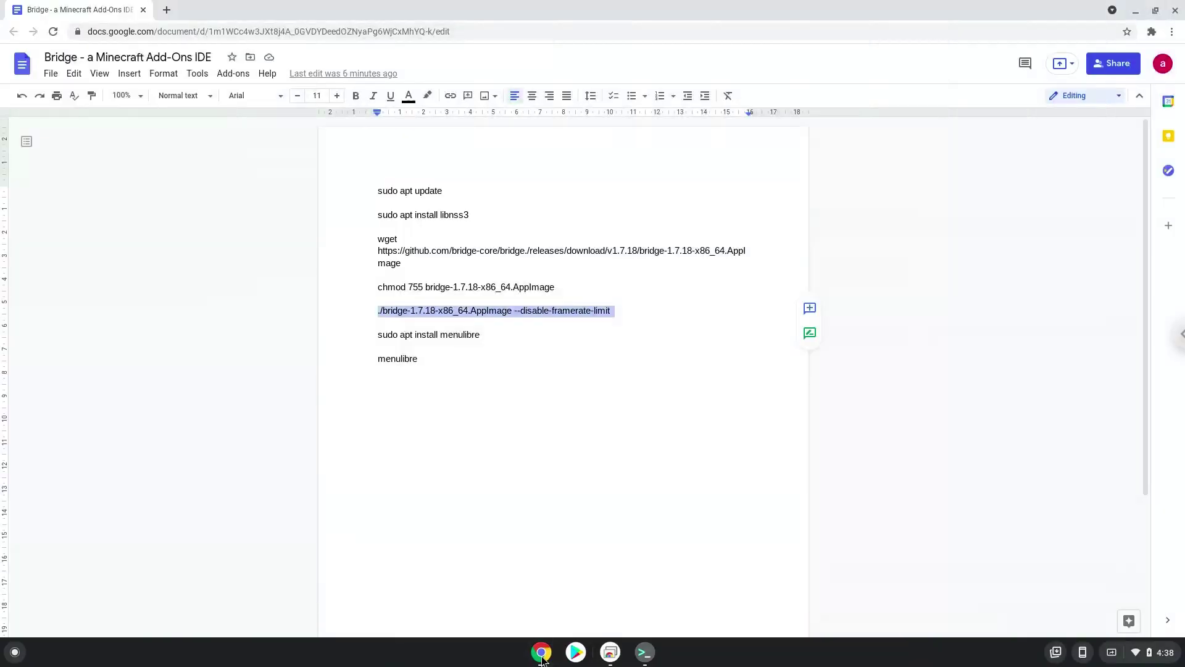
{"action": "triple_click", "coordinate": [382, 338]}
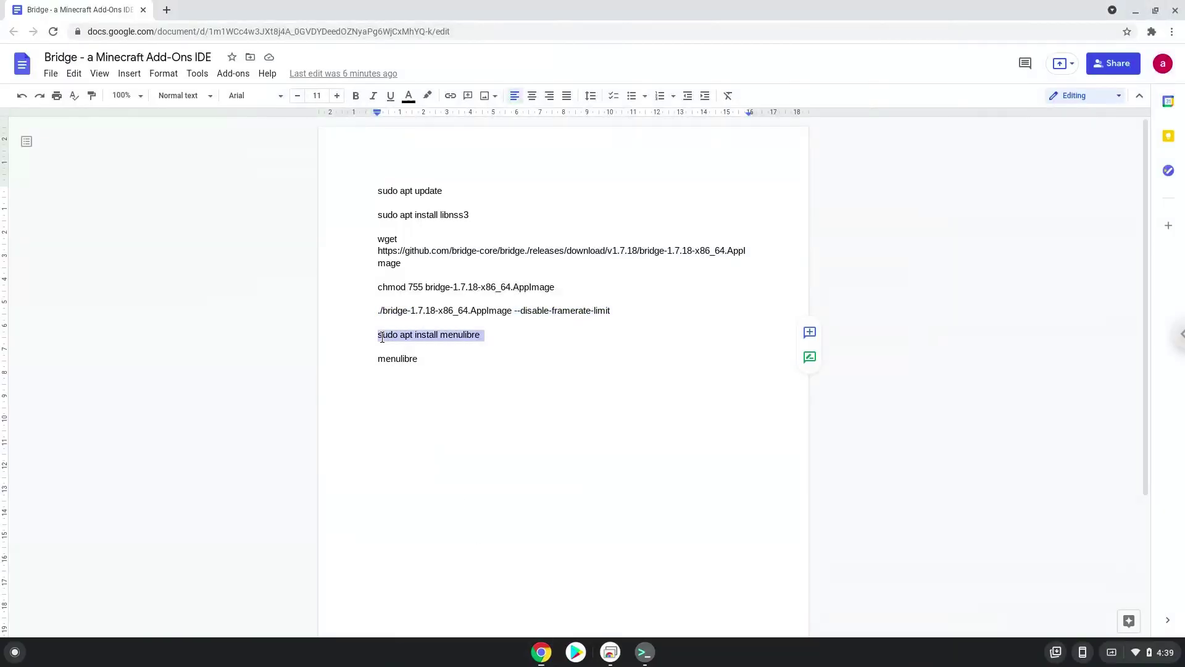
{"action": "right_click", "coordinate": [382, 338]}
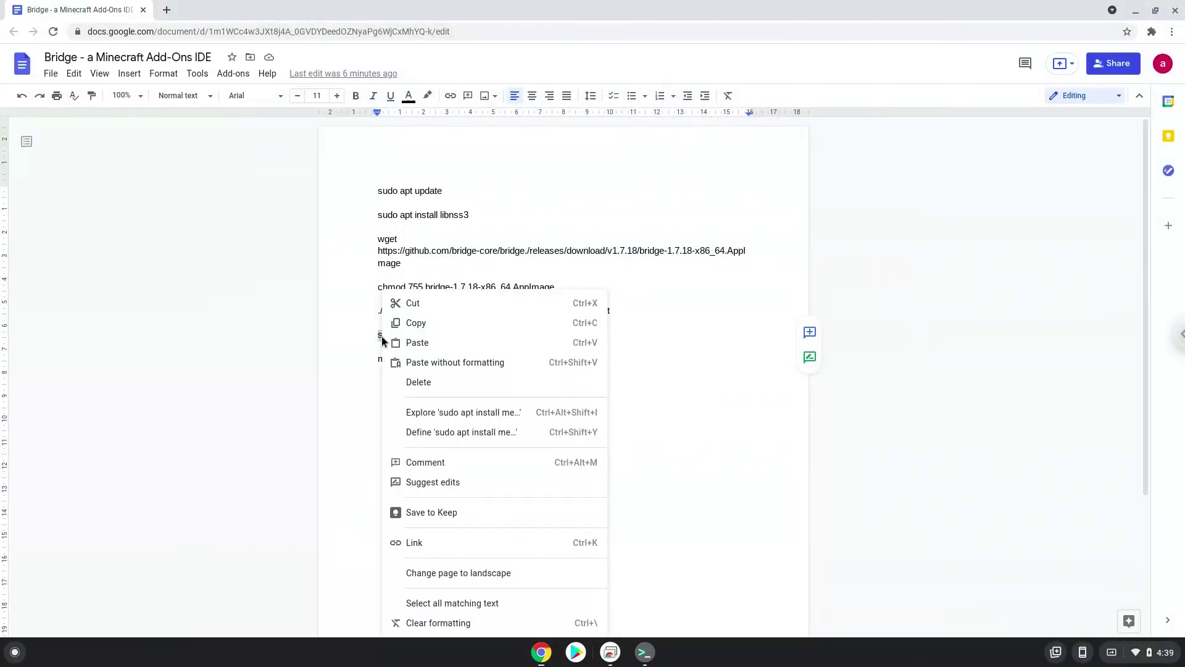
{"action": "left_click", "coordinate": [415, 324]}
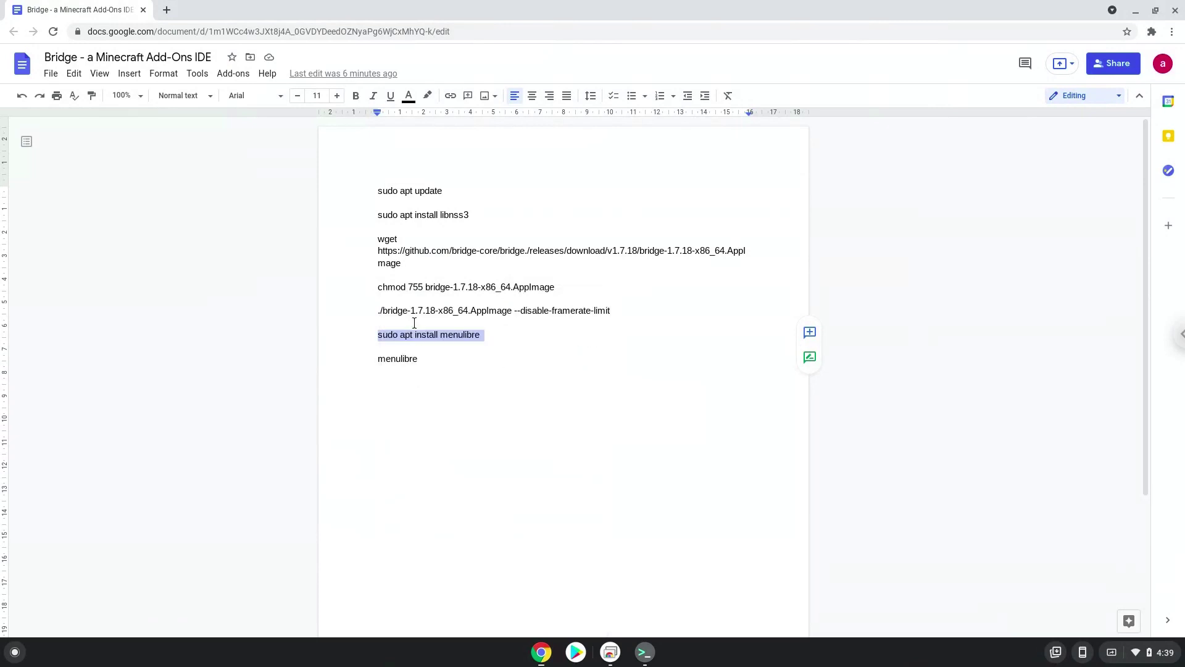
Step: Run 'sudo apt install menulibre' in Terminal and accept installing menulibre 2.2.0-2 with 13 dependencies
{"action": "left_click", "coordinate": [645, 652]}
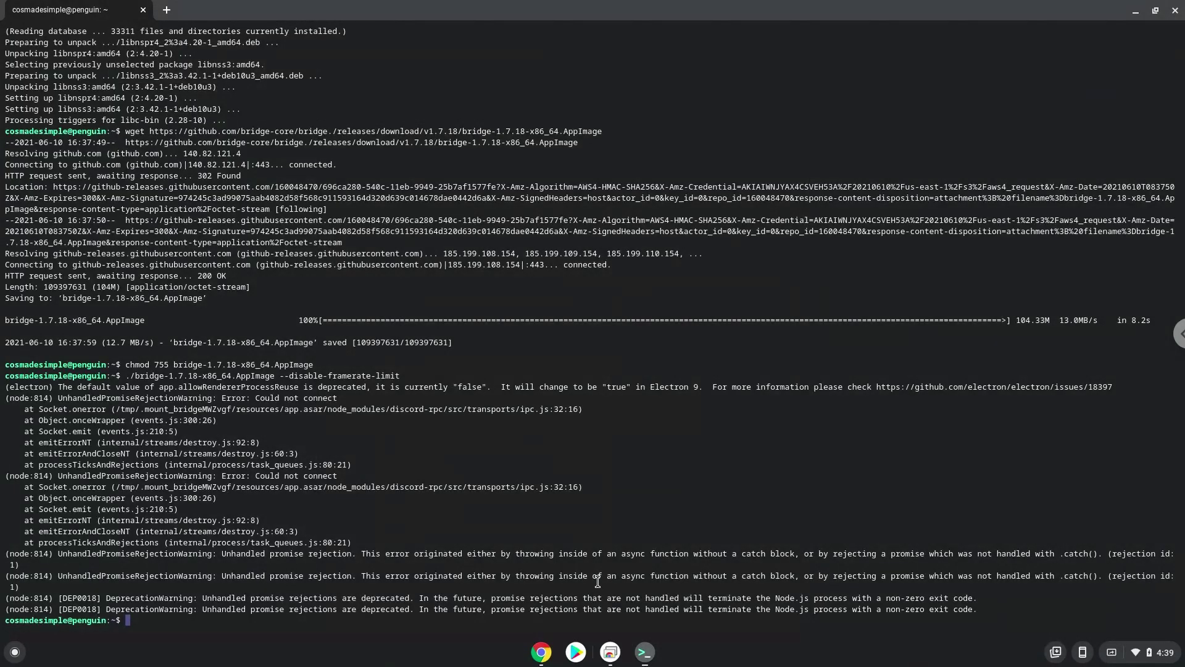
{"action": "key", "text": "ctrl+shift+v"}
{"action": "key", "text": "Return"}
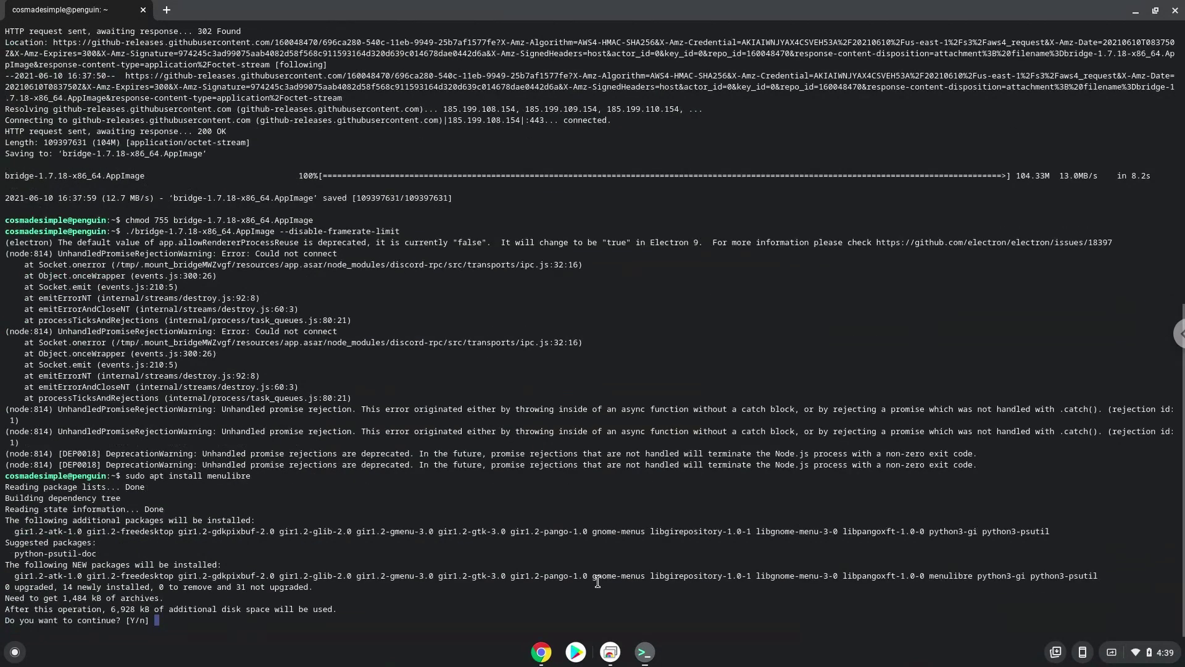
{"action": "key", "text": "Return"}
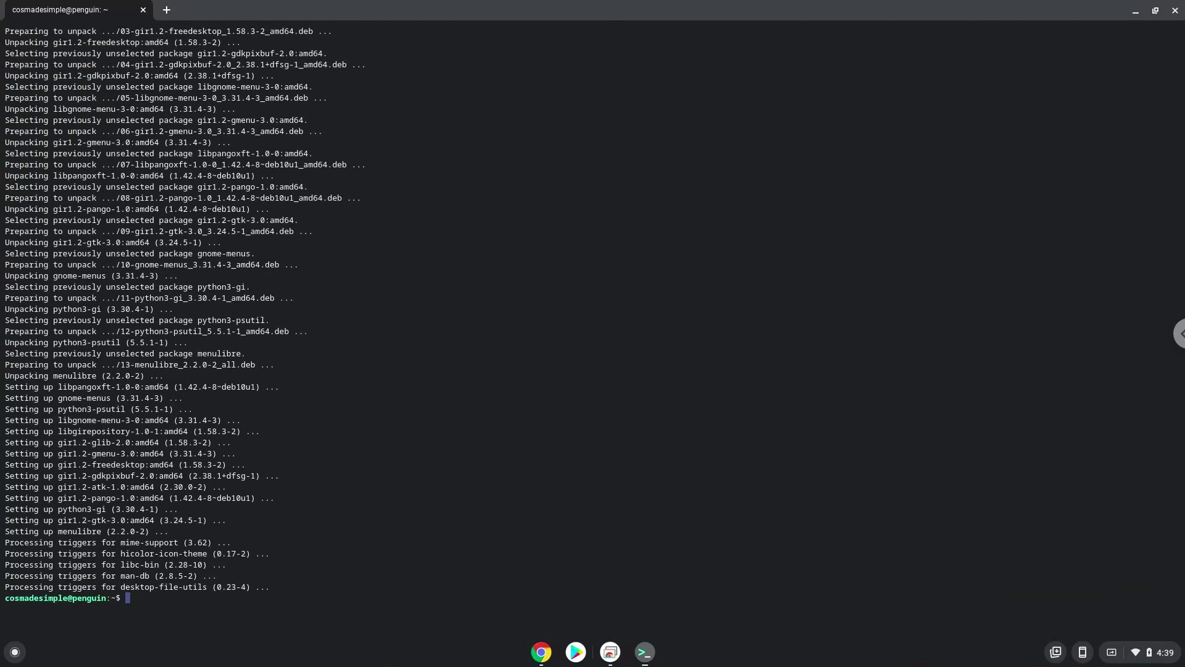
Step: Copy the final 'menulibre' command line from the notes document
{"action": "left_click", "coordinate": [542, 653]}
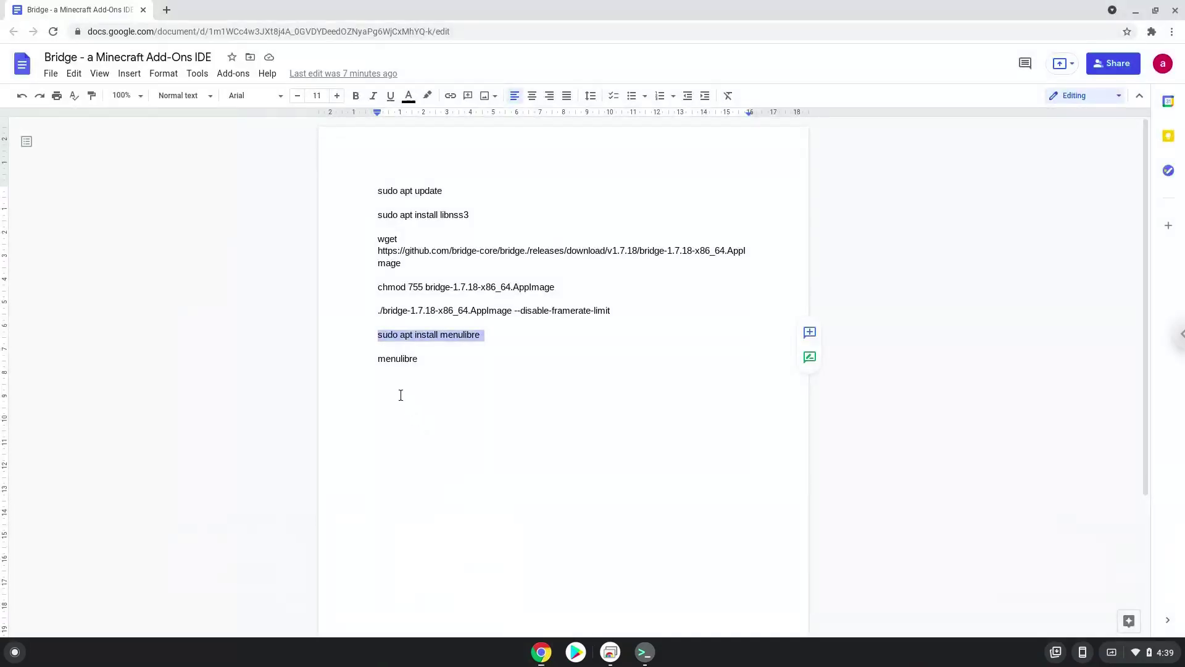
{"action": "triple_click", "coordinate": [381, 361]}
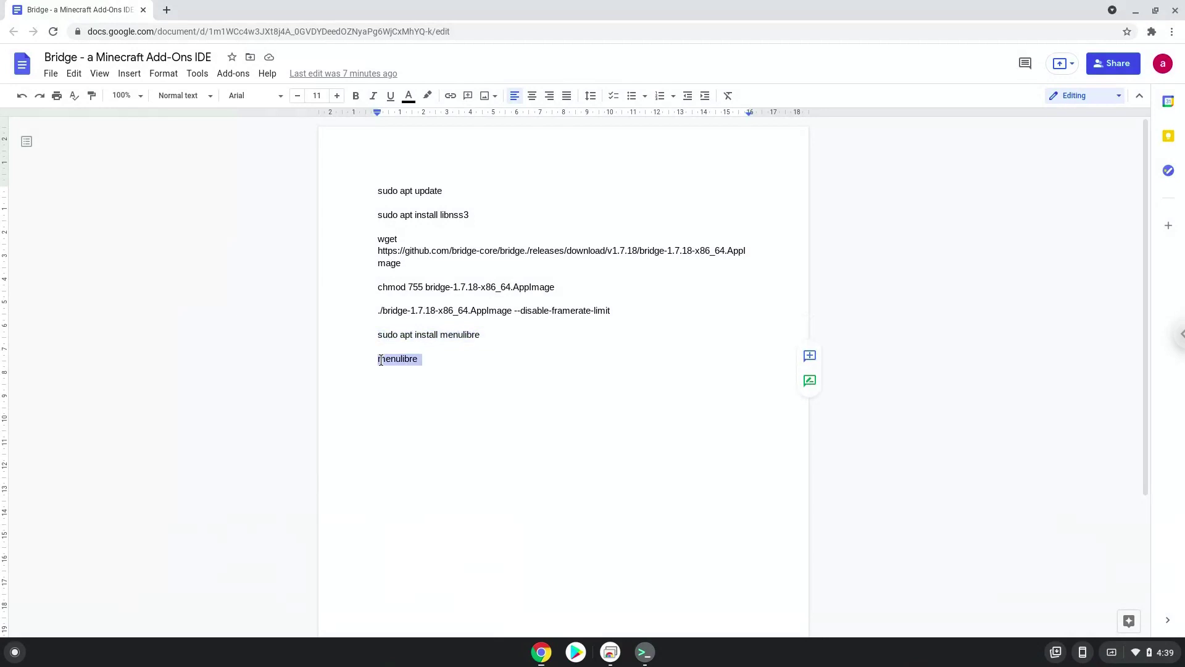
{"action": "right_click", "coordinate": [381, 361]}
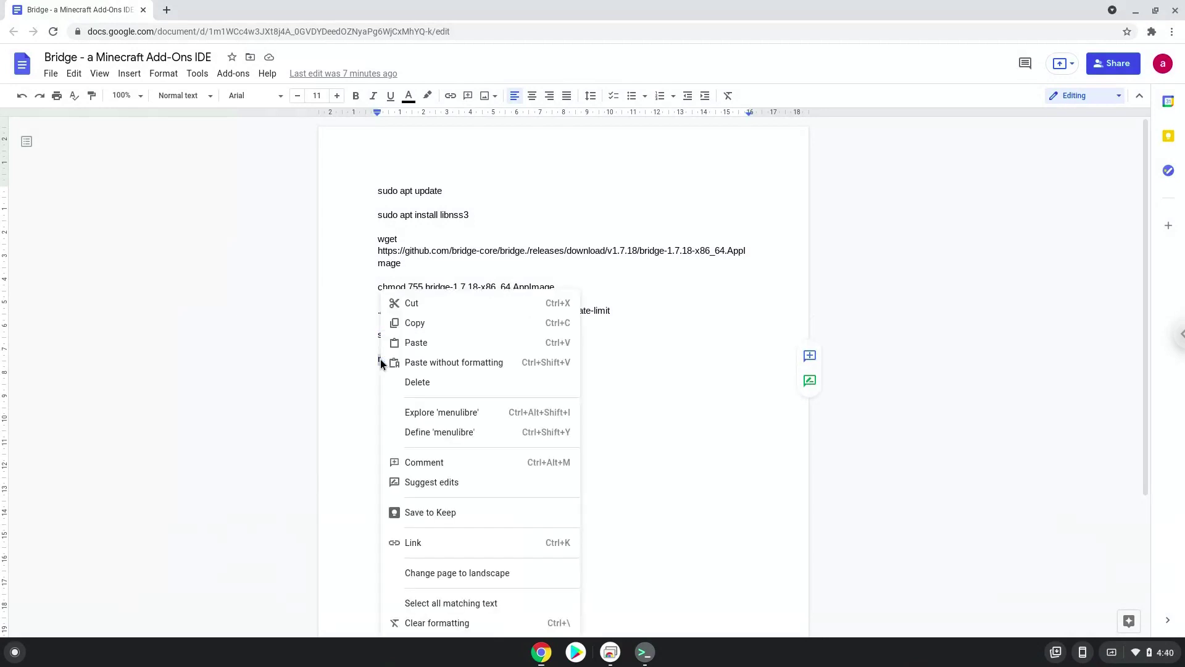
{"action": "left_click", "coordinate": [419, 323]}
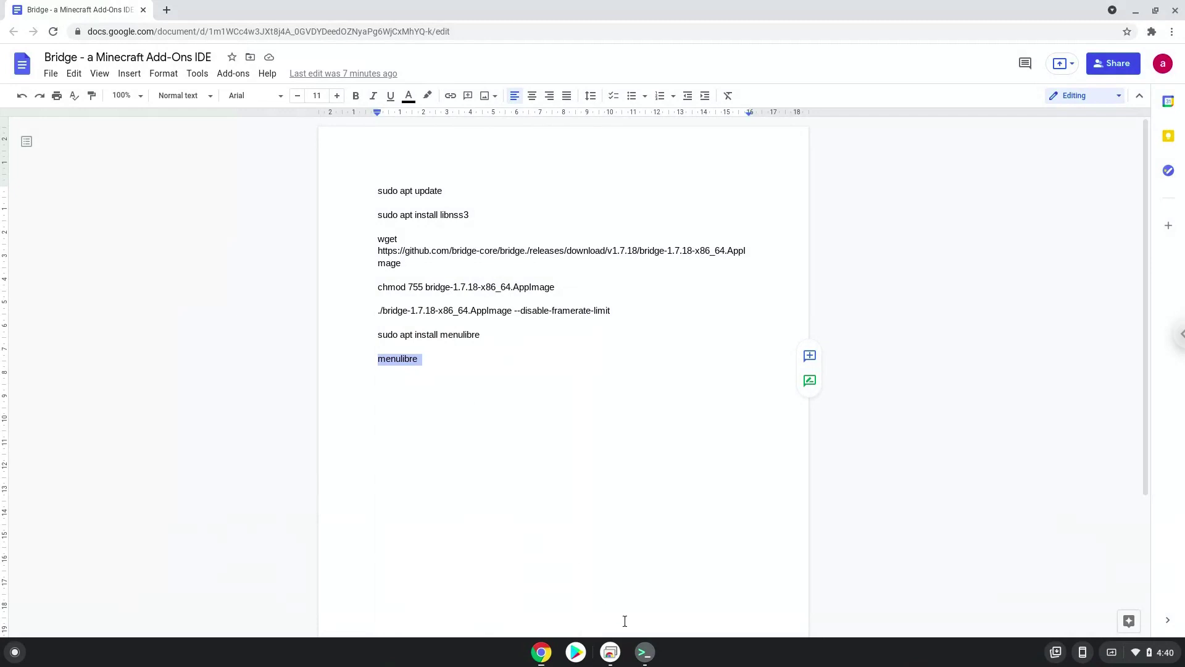
Step: Paste and run the 'menulibre' command in the terminal to launch the MenuLibre menu editor
{"action": "left_click", "coordinate": [644, 655]}
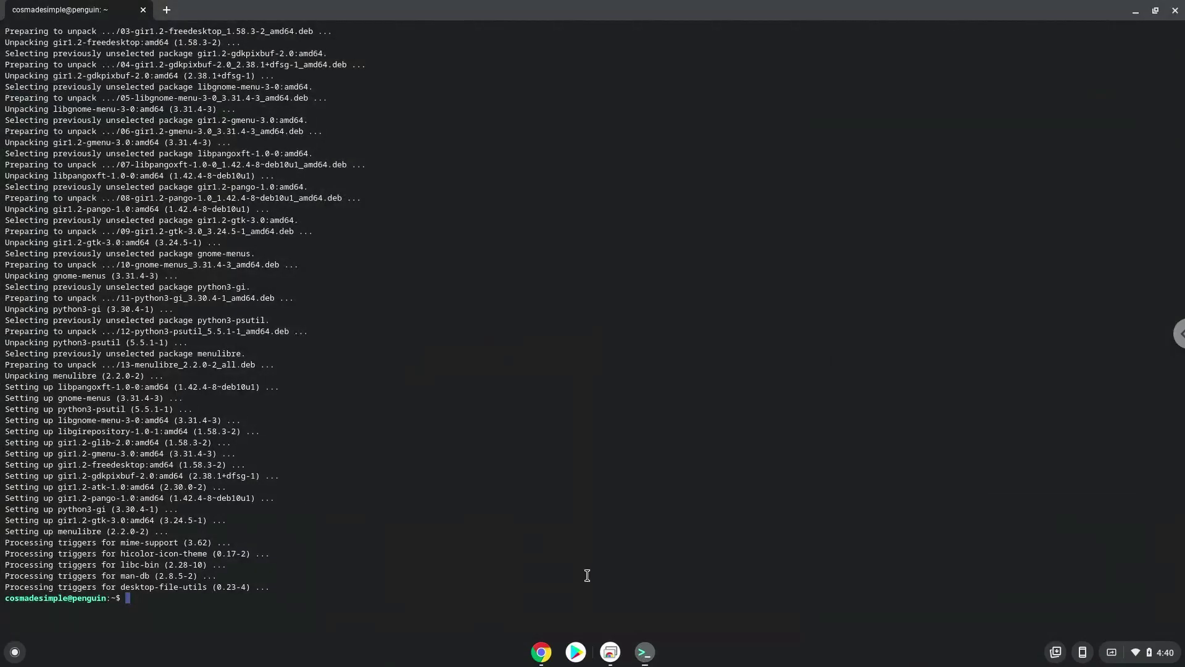
{"action": "key", "text": "ctrl+shift+v"}
{"action": "key", "text": "Return"}
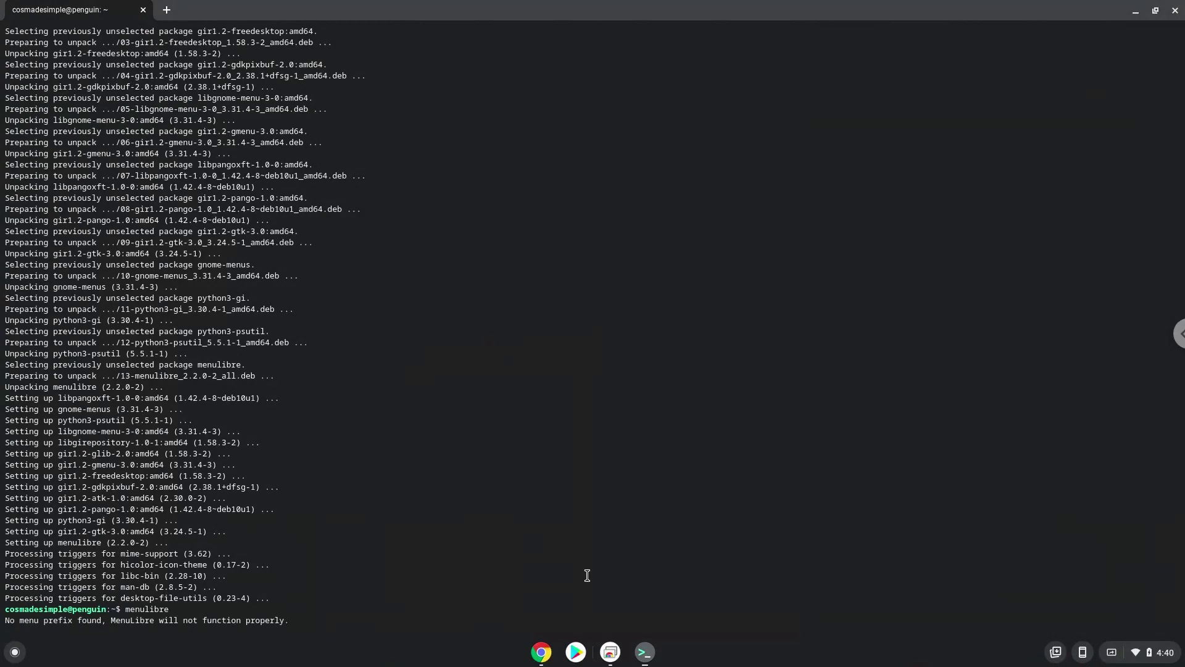
{"action": "key", "text": "Down"}
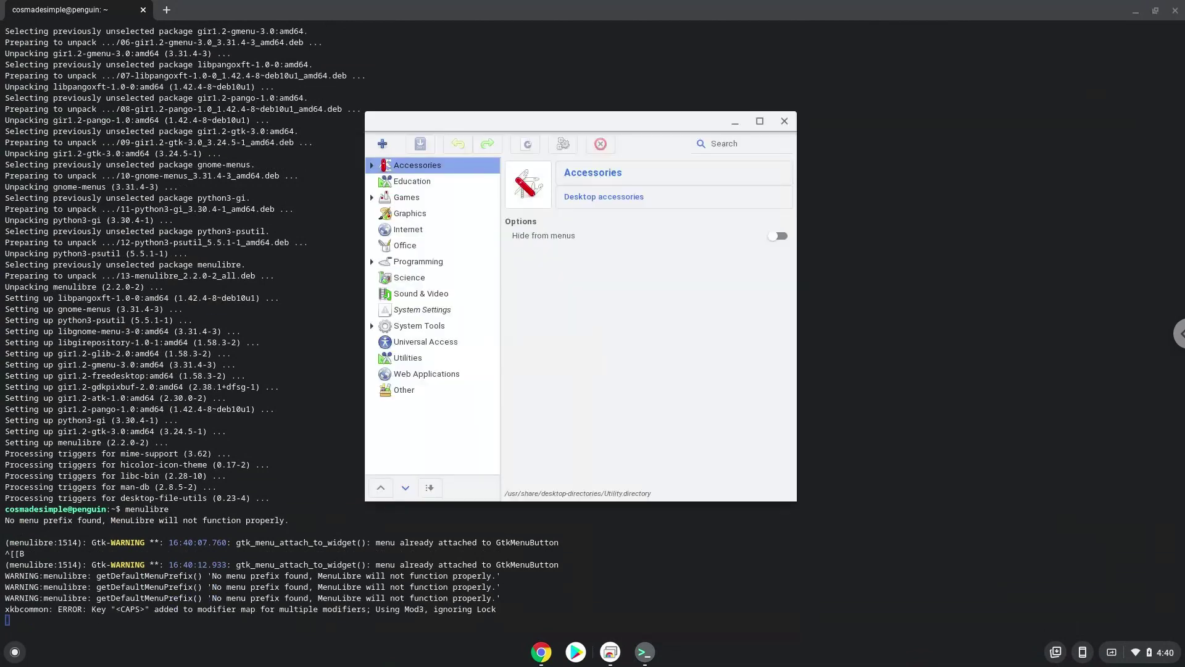
Step: Add a new launcher named Bridge under the Programming category
{"action": "left_click", "coordinate": [401, 265]}
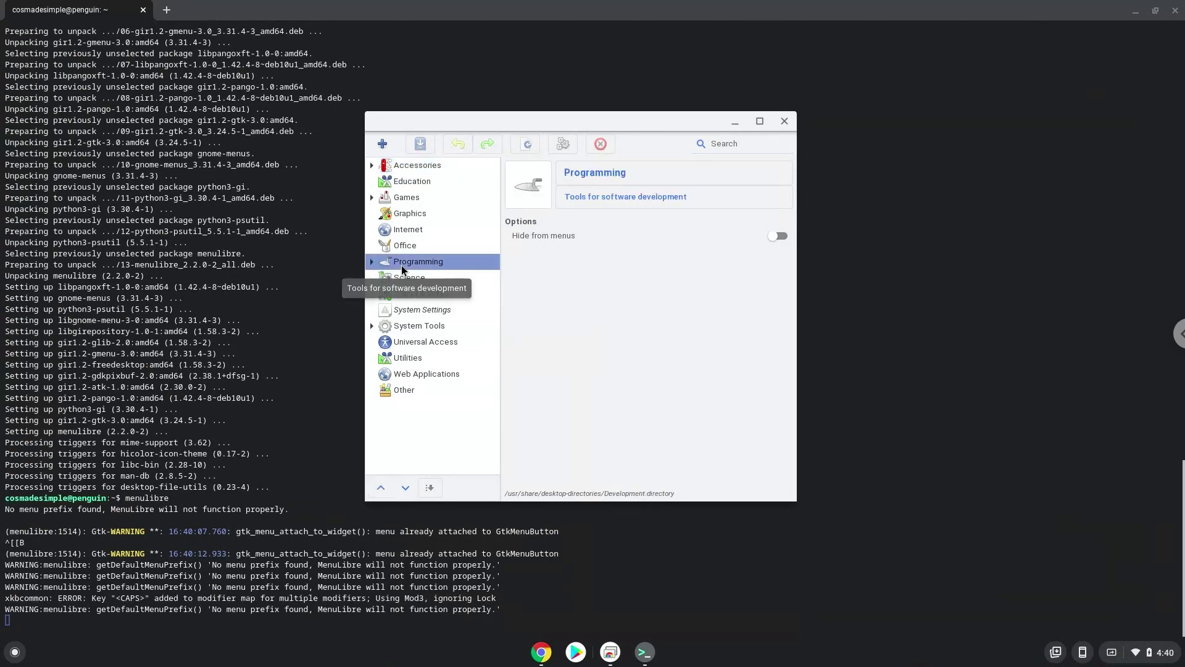
{"action": "left_click", "coordinate": [381, 144]}
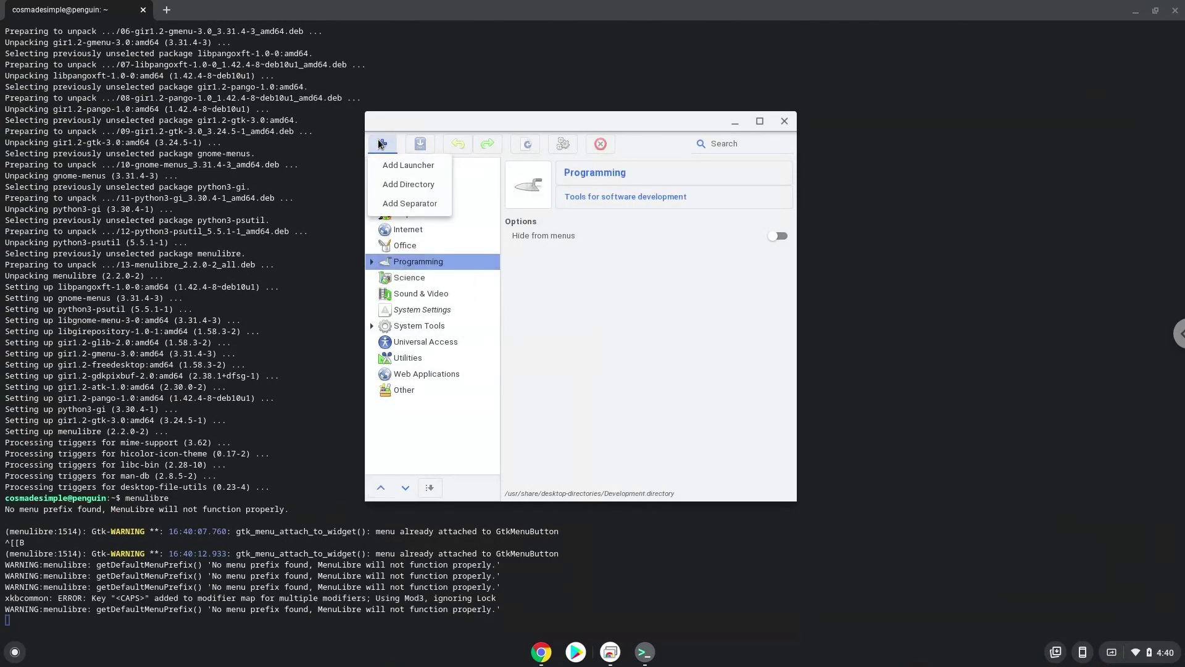
{"action": "left_click", "coordinate": [403, 165]}
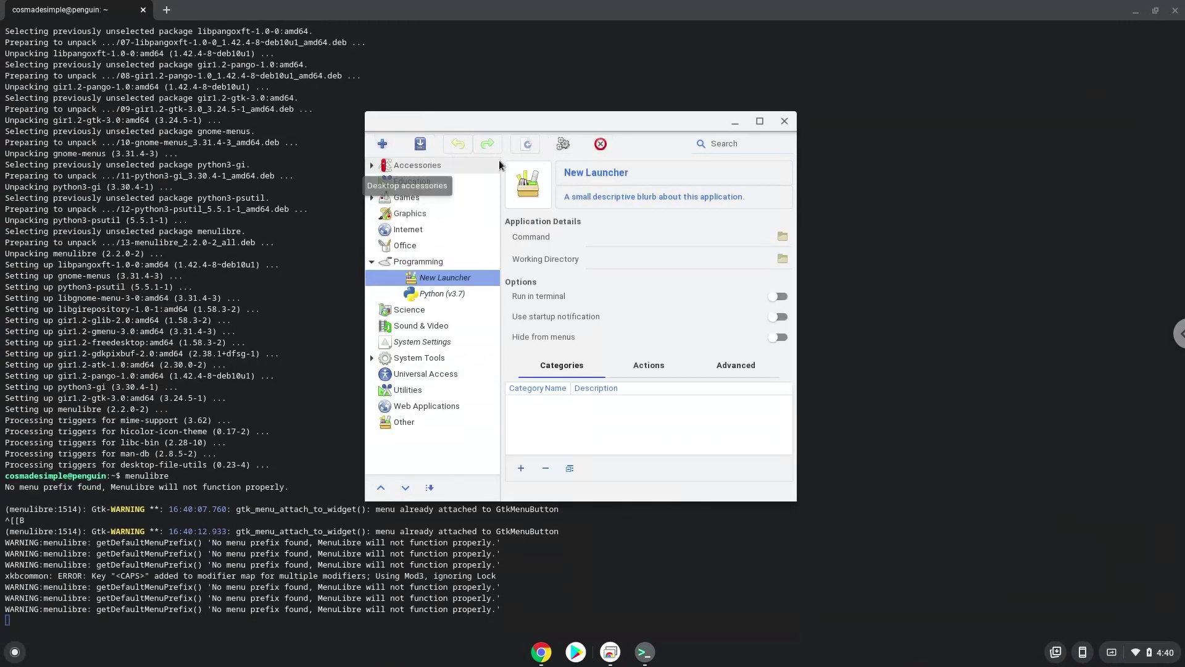
{"action": "left_click", "coordinate": [586, 172]}
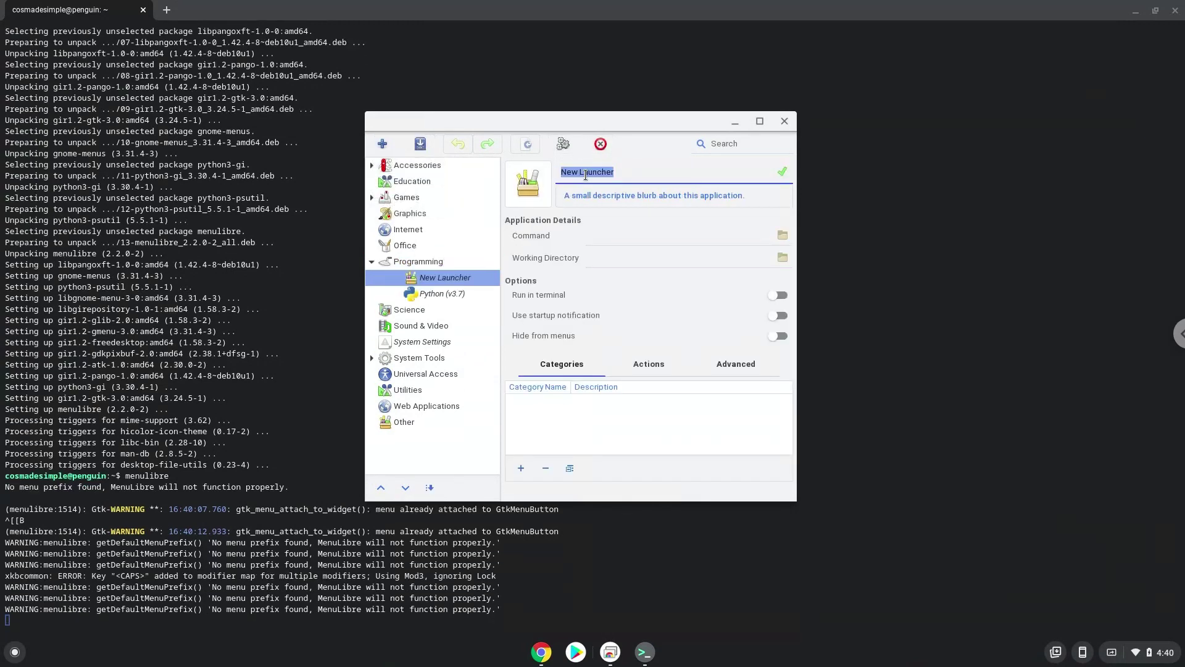
{"action": "type", "text": "Bridge"}
{"action": "left_click", "coordinate": [782, 171]}
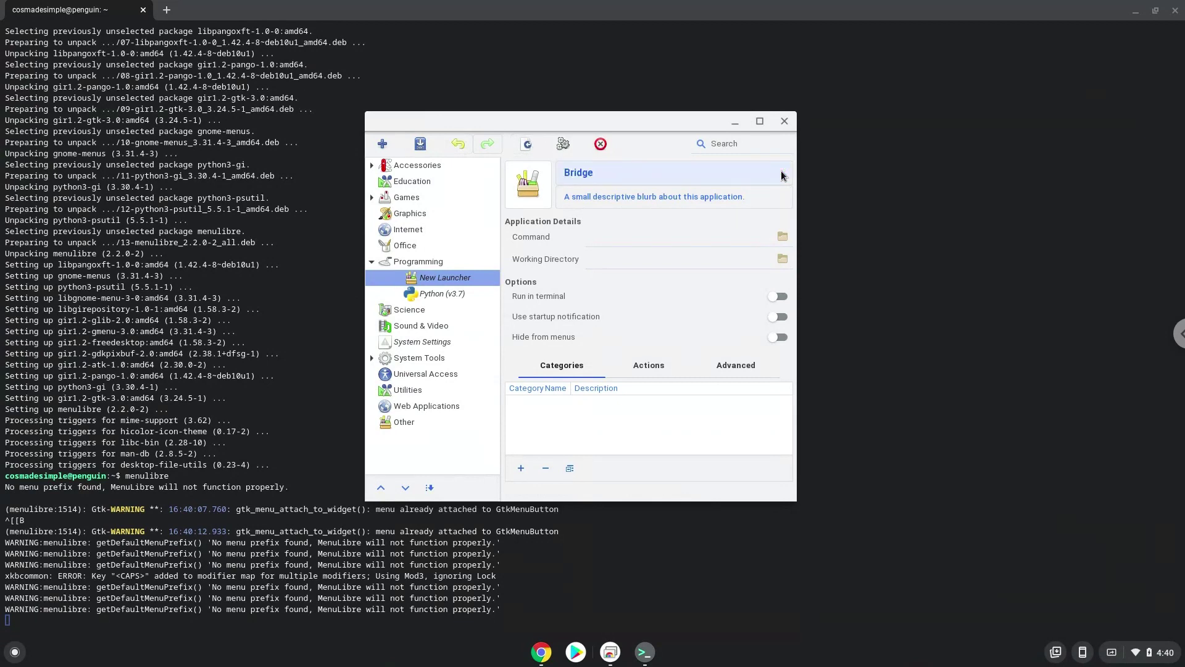
Step: Set the launcher command to bridge-1.7.18-x86_64.AppImage from the home folder and save
{"action": "left_click", "coordinate": [785, 236]}
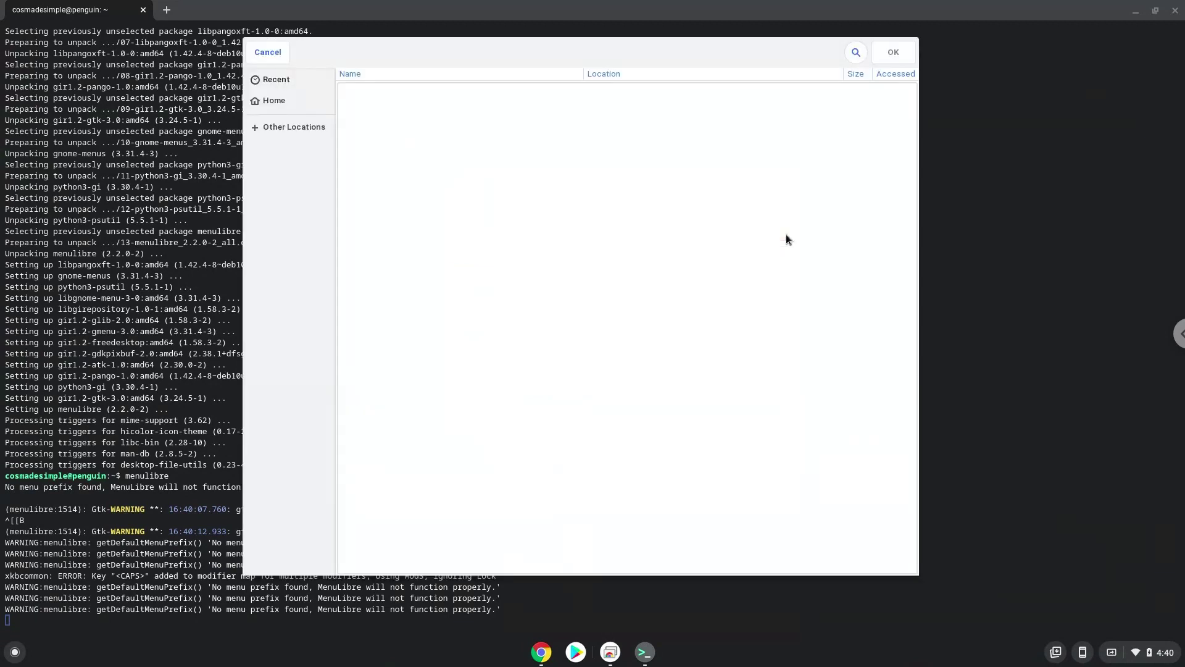
{"action": "left_click", "coordinate": [284, 97]}
{"action": "double_click", "coordinate": [360, 132]}
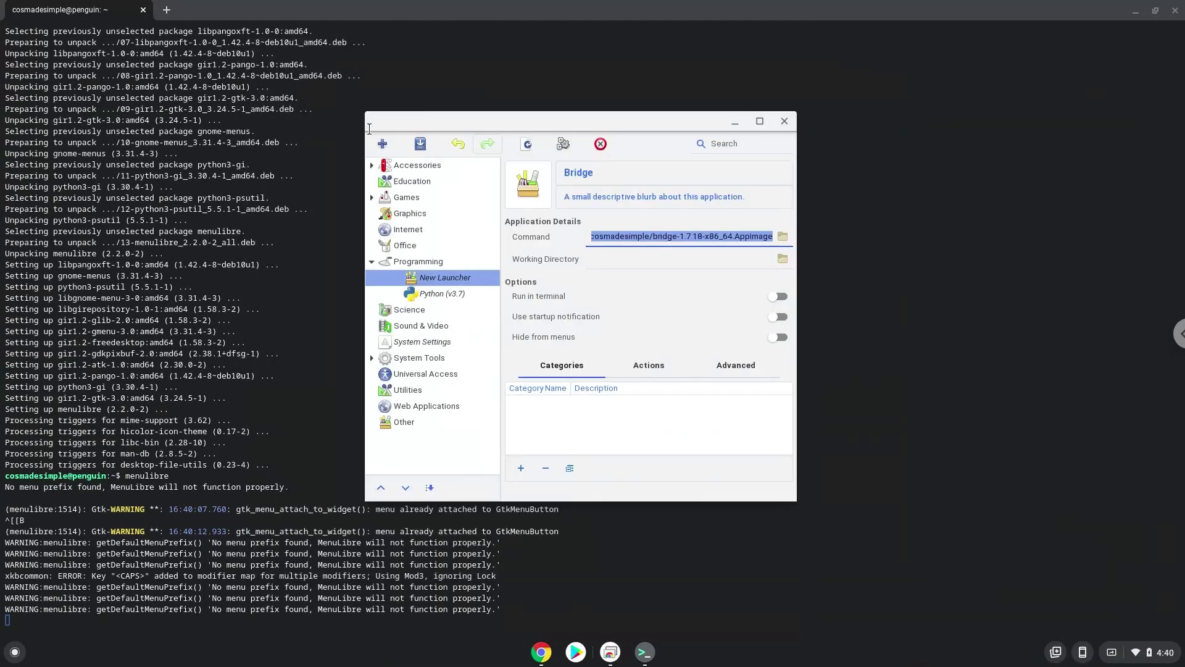
{"action": "left_click", "coordinate": [420, 145]}
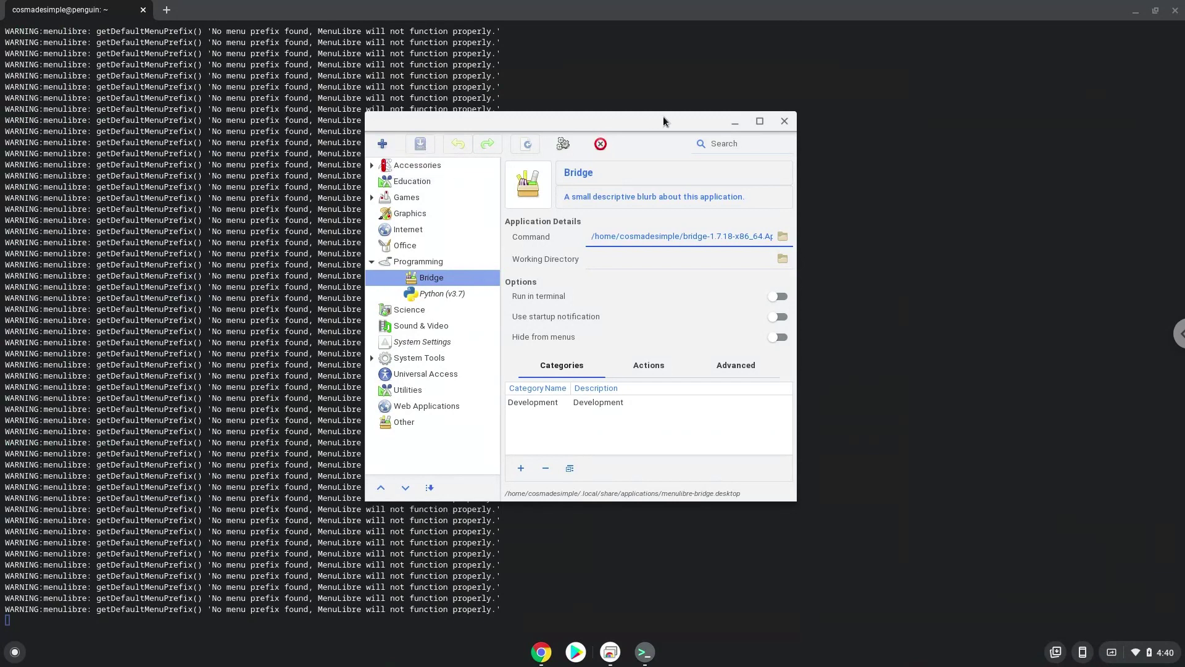
Step: Close MenuLibre and the terminal, confirming Leave in the 'Leave app?' dialog
{"action": "left_click", "coordinate": [783, 121]}
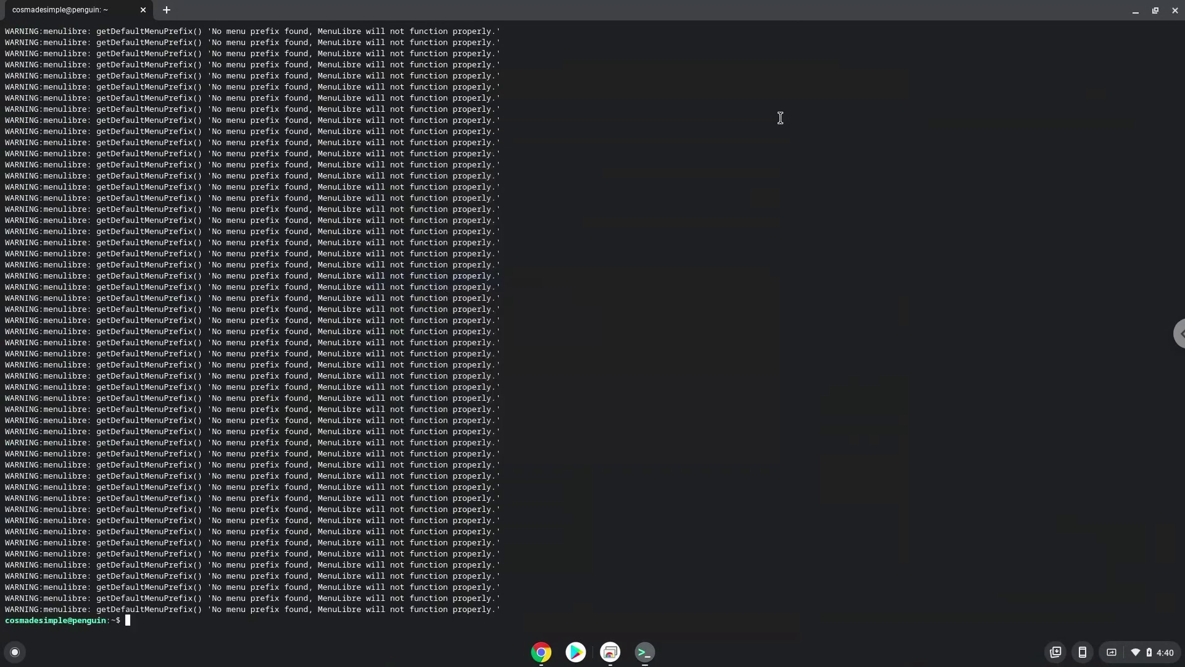
{"action": "left_click", "coordinate": [1175, 11]}
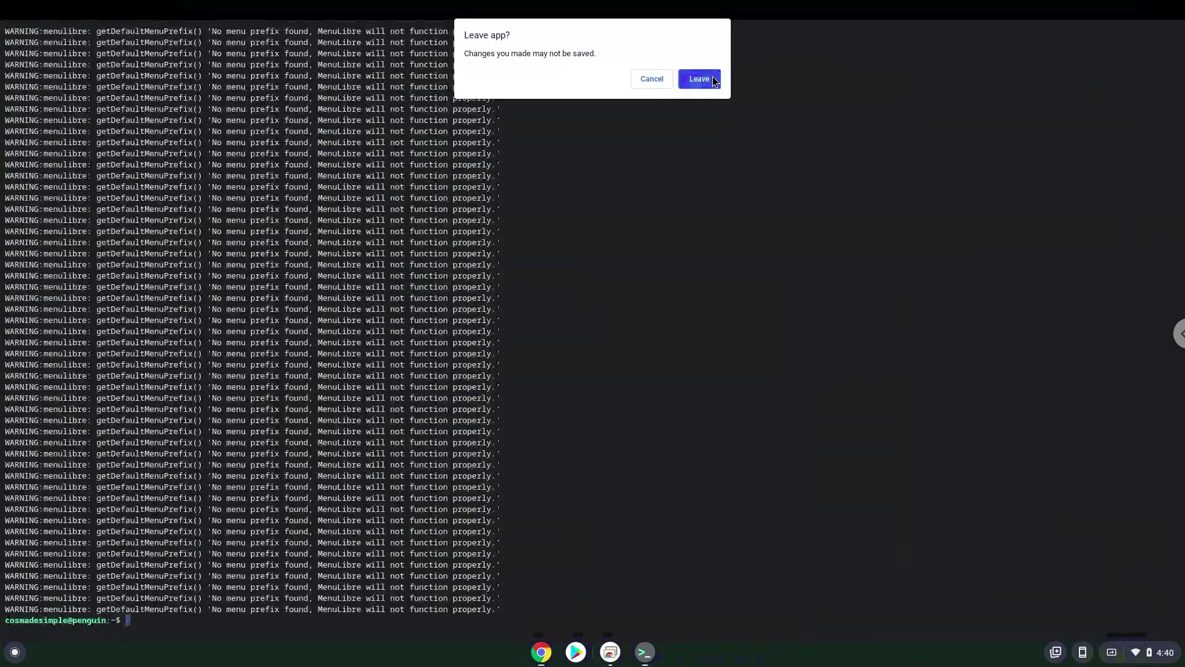
{"action": "left_click", "coordinate": [712, 79]}
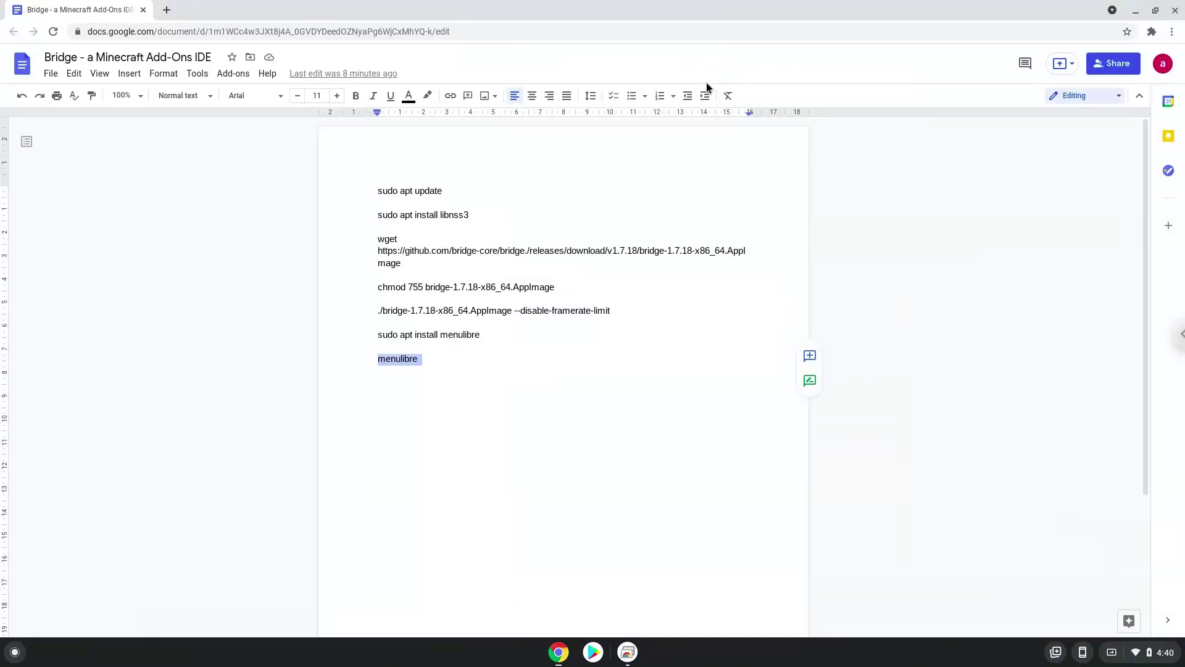
Step: Launch Bridge from the Linux apps folder on the second page of the app launcher
{"action": "left_click", "coordinate": [11, 653]}
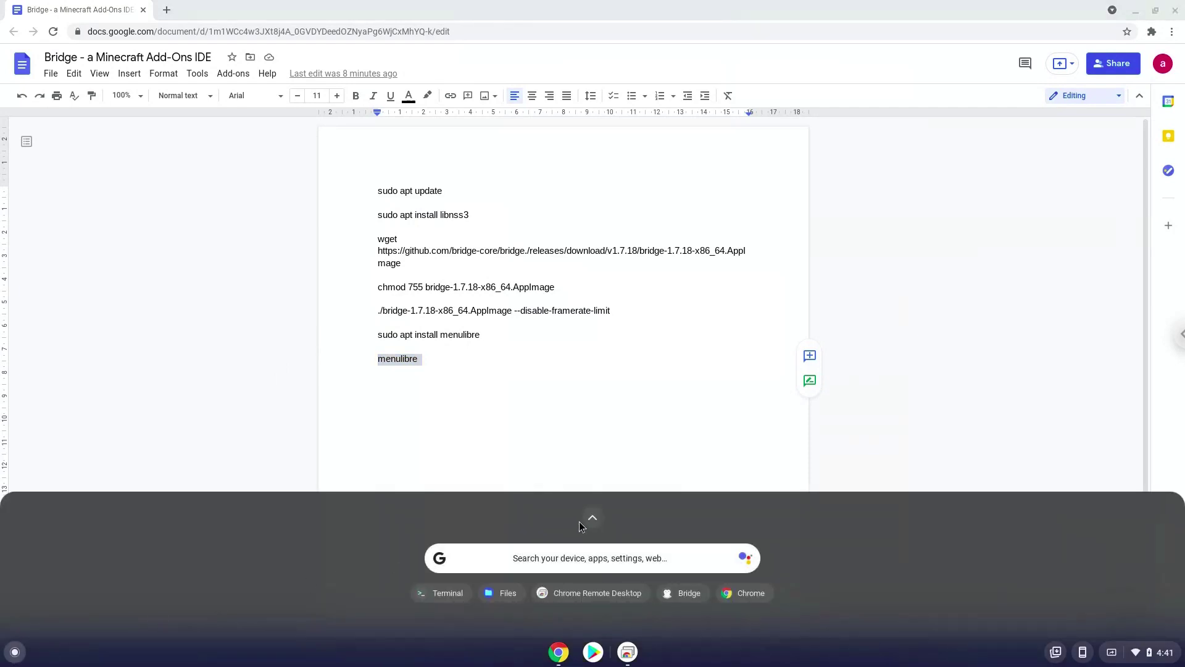
{"action": "left_click", "coordinate": [597, 516]}
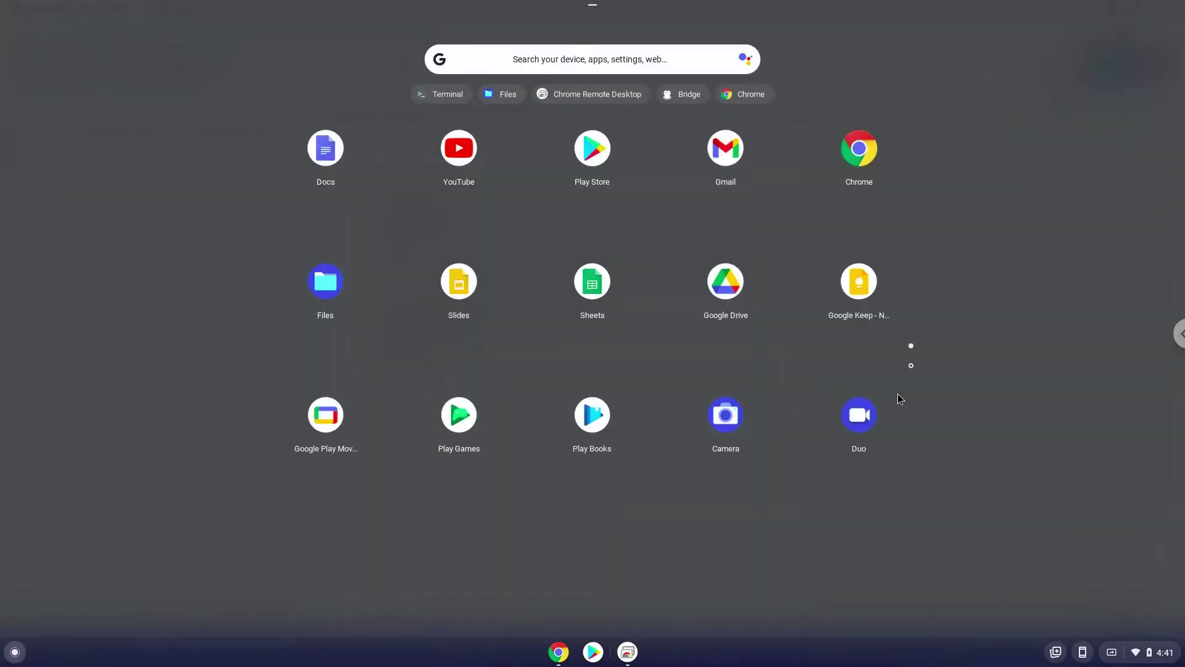
{"action": "left_click", "coordinate": [916, 371]}
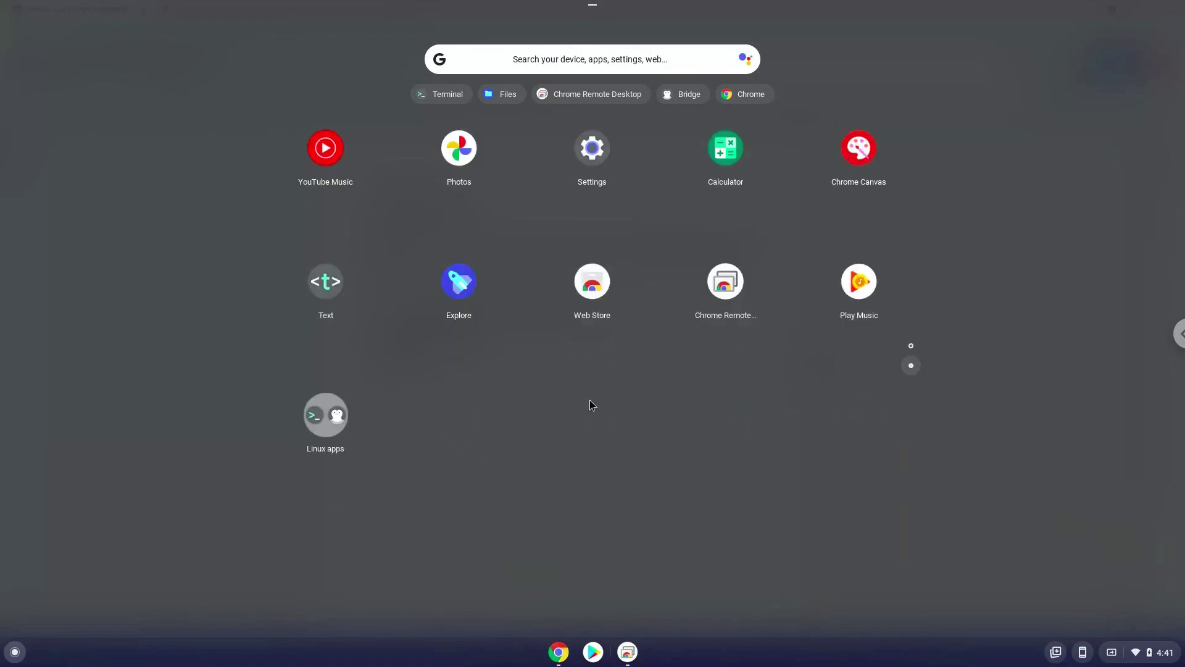
{"action": "left_click", "coordinate": [331, 405]}
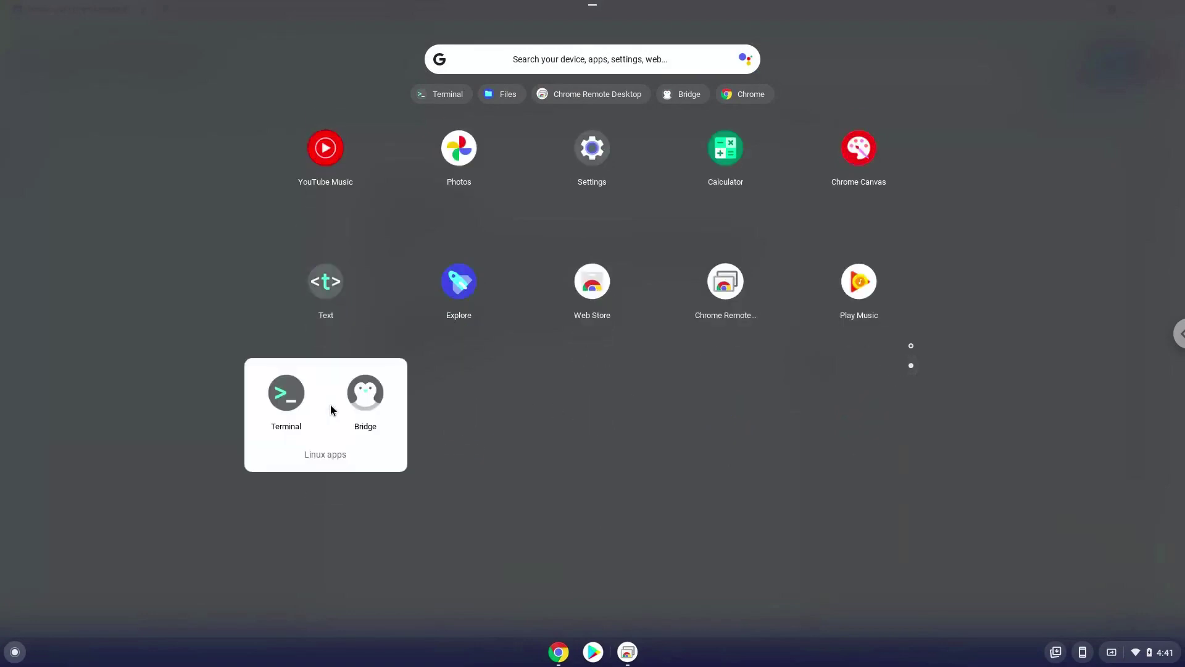
{"action": "left_click", "coordinate": [364, 397]}
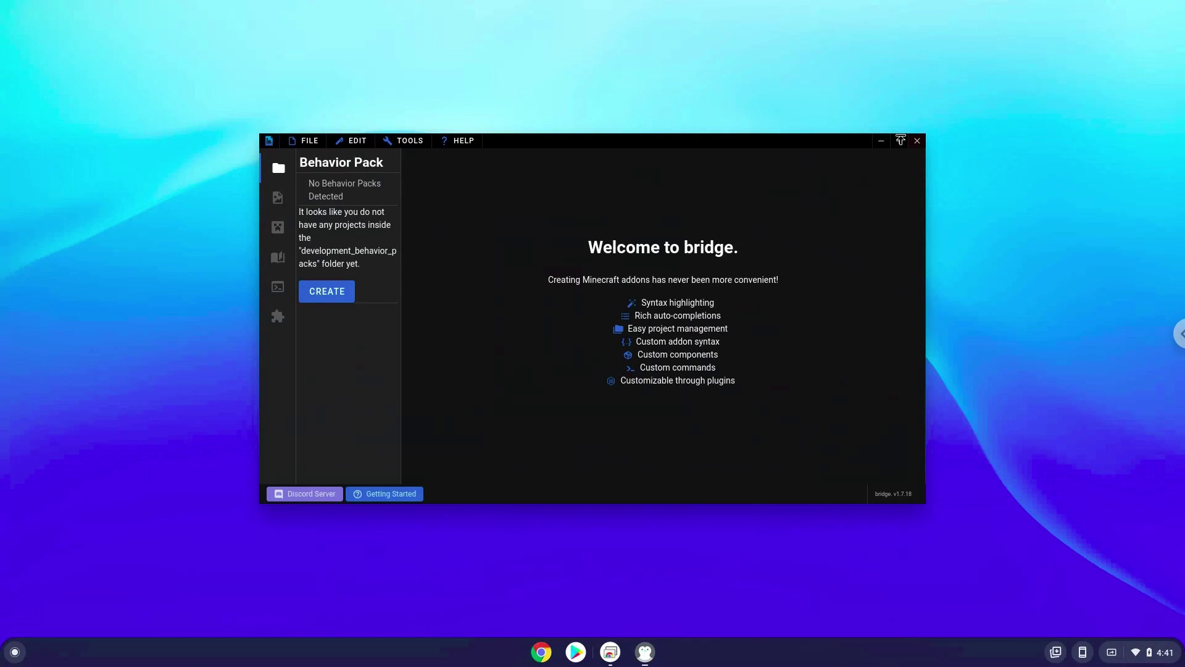
Step: Maximize the Bridge window with its title-bar maximize (+) button
{"action": "left_click", "coordinate": [903, 143]}
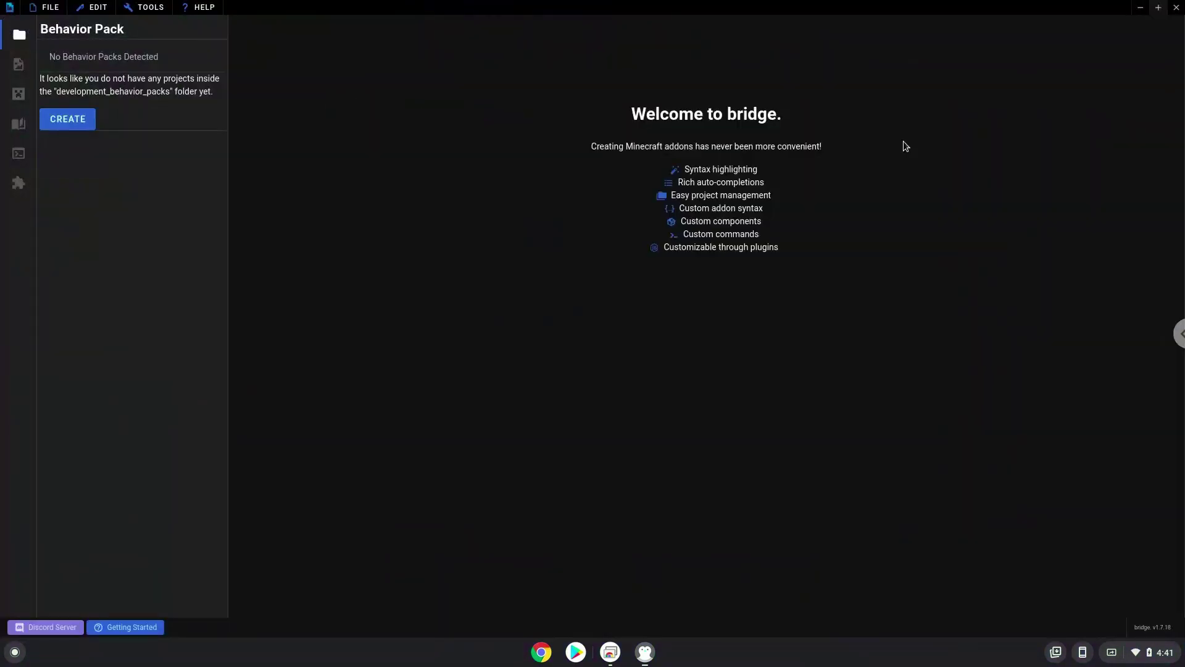